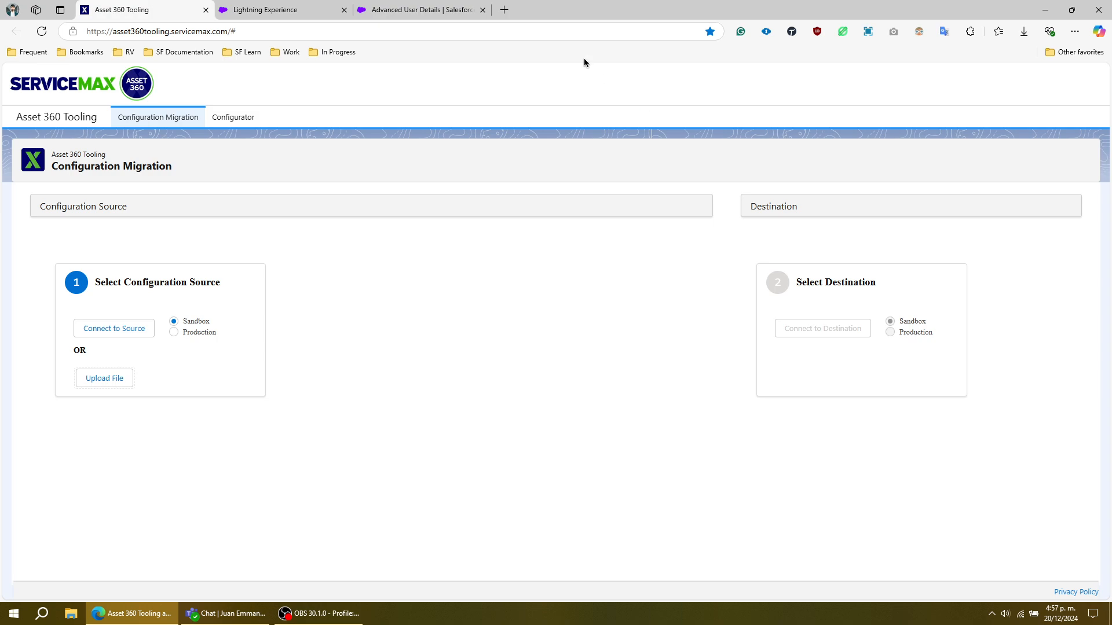
Open the permission set assignments for editing from the user's Advanced User Details page in the RASFUAT sandbox.
click(264, 28)
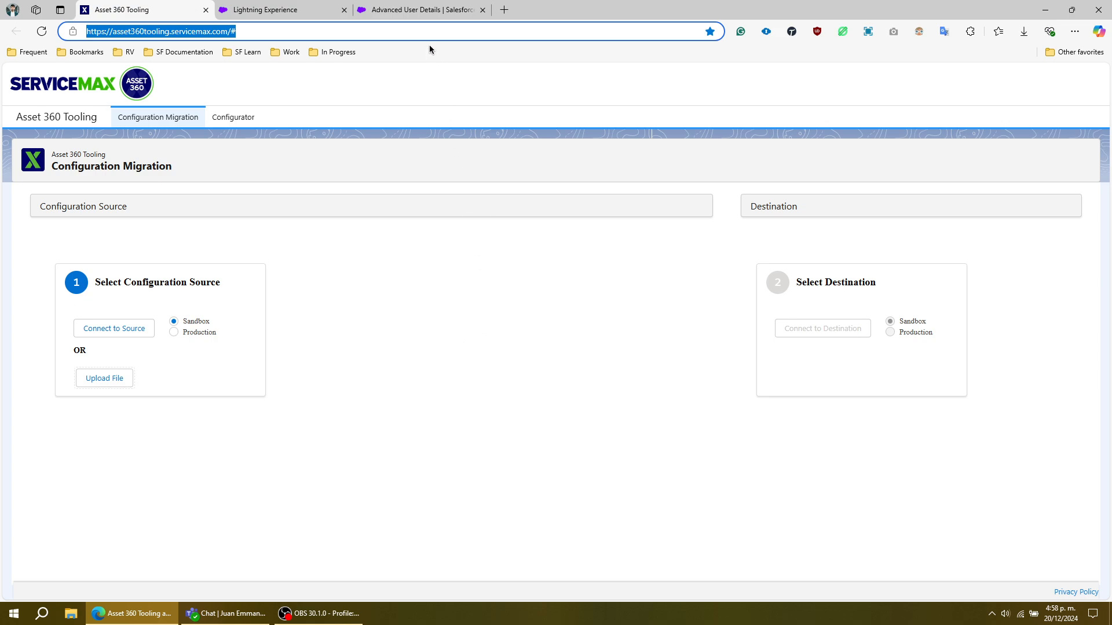
click(416, 10)
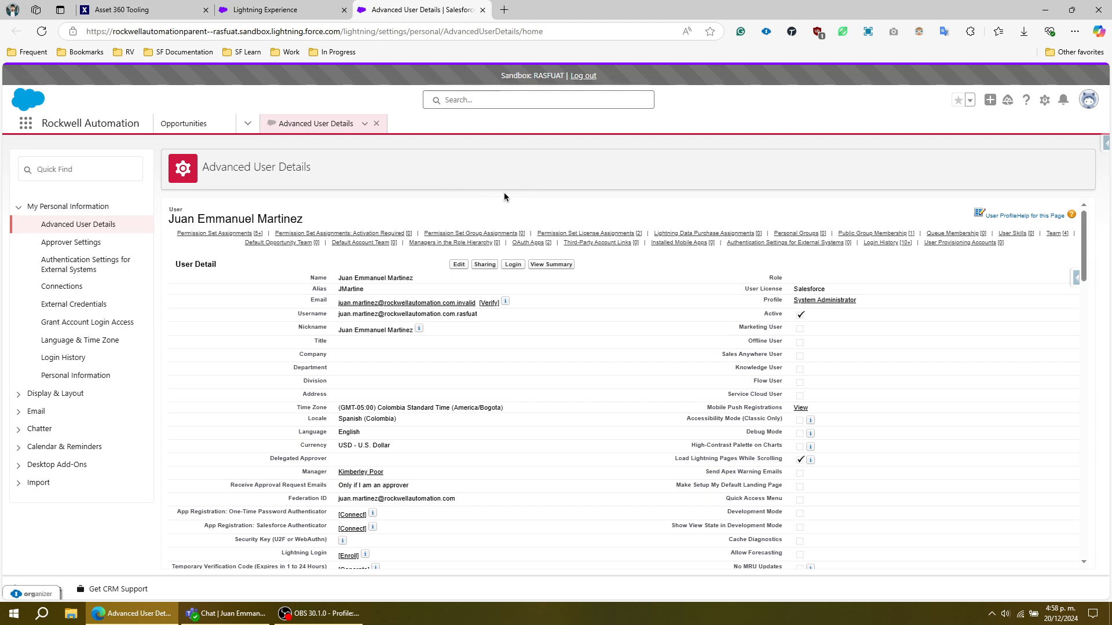
click(139, 10)
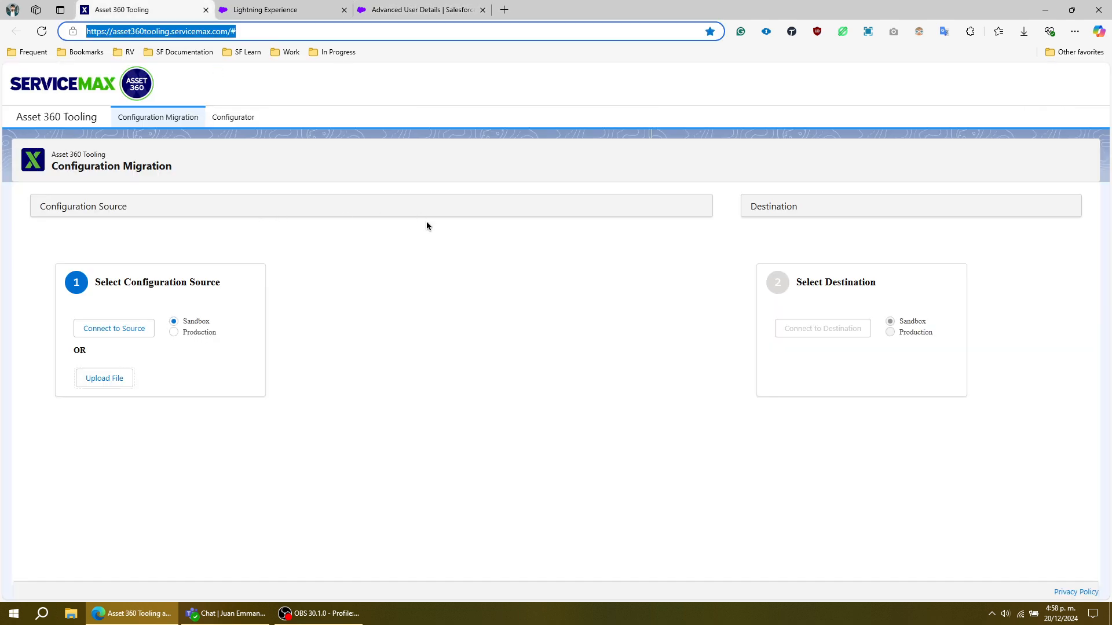
click(376, 17)
scroll(554, 346, down, 12)
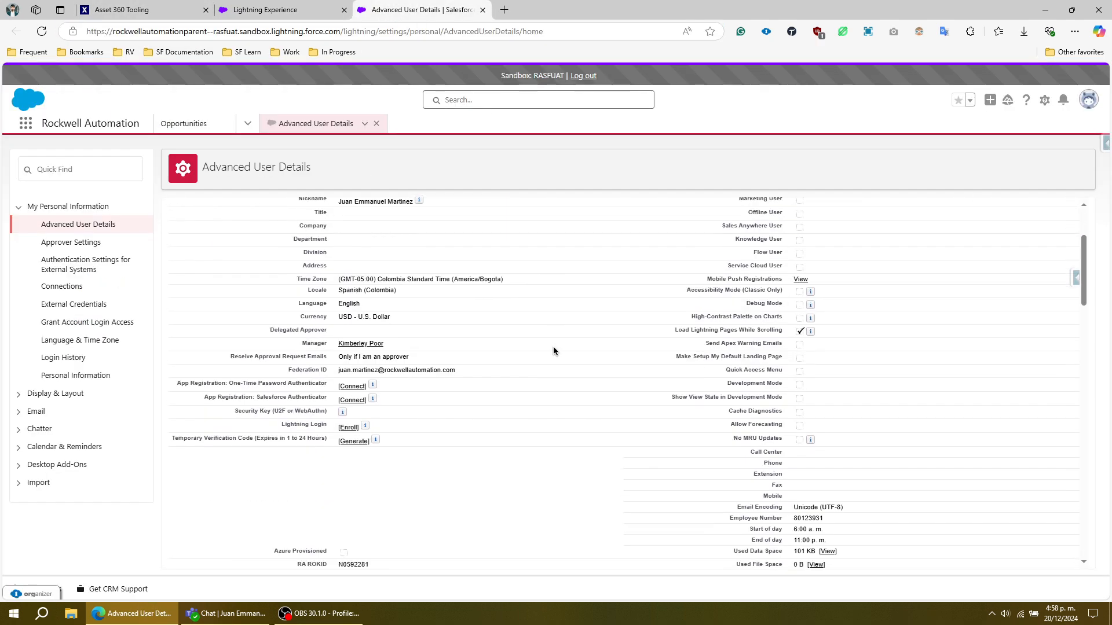
scroll(556, 325, up, 2)
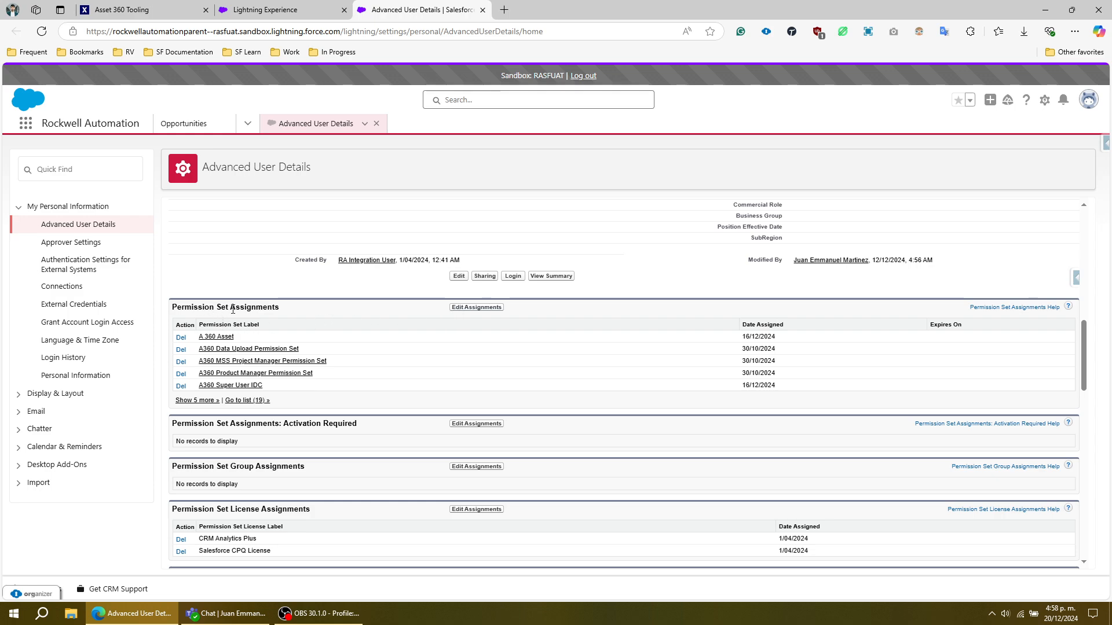
click(474, 309)
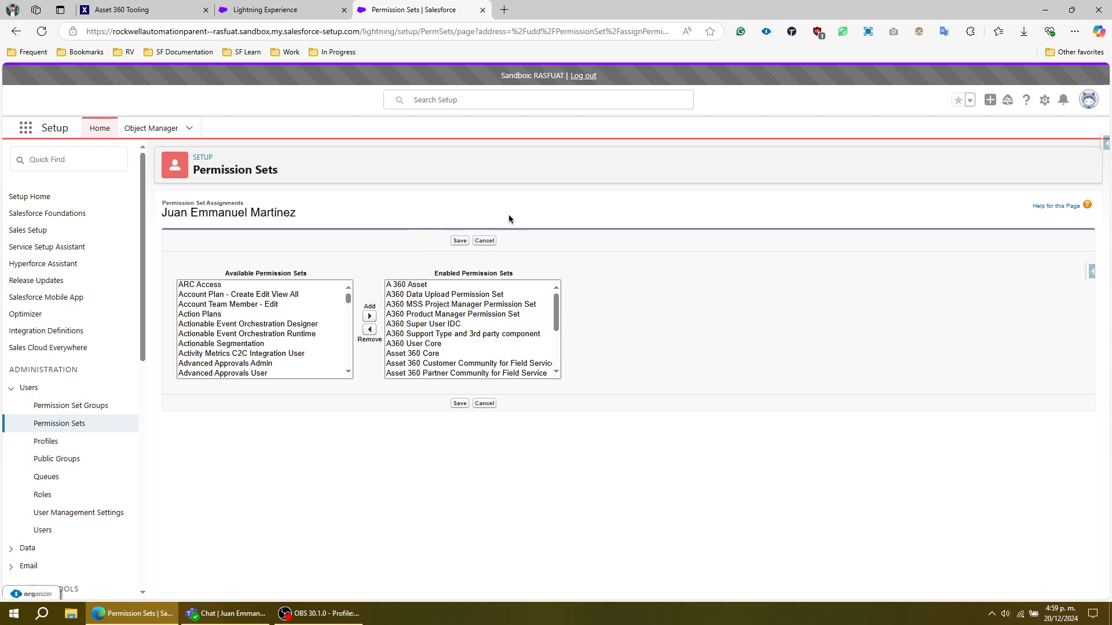
Search the available and enabled permission sets for A360 and review the matching entries.
key(ctrl+f)
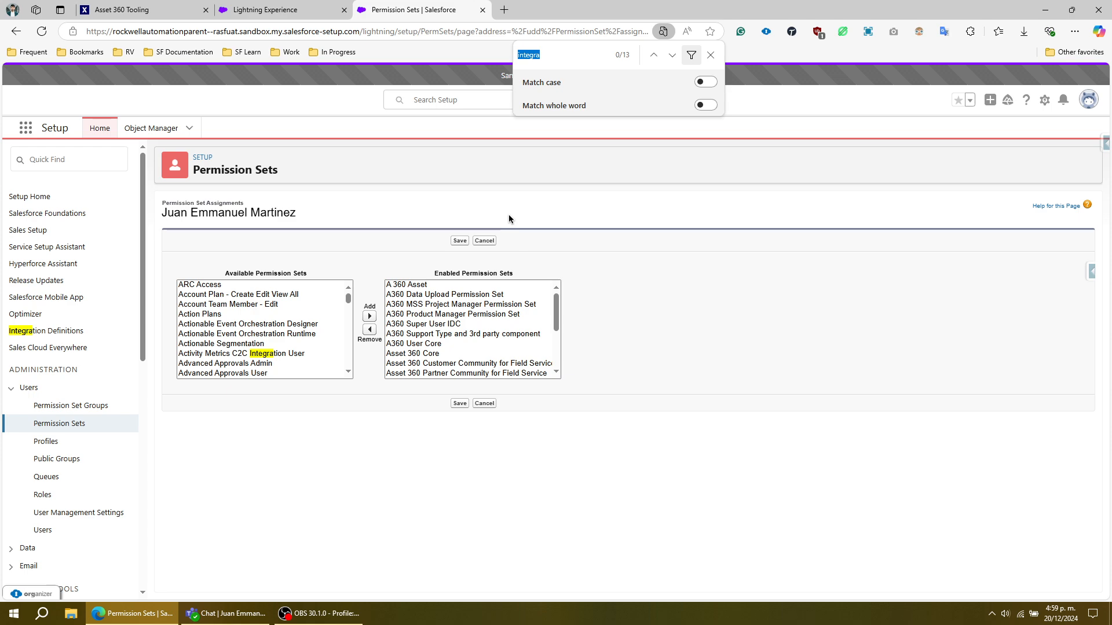
text(A360)
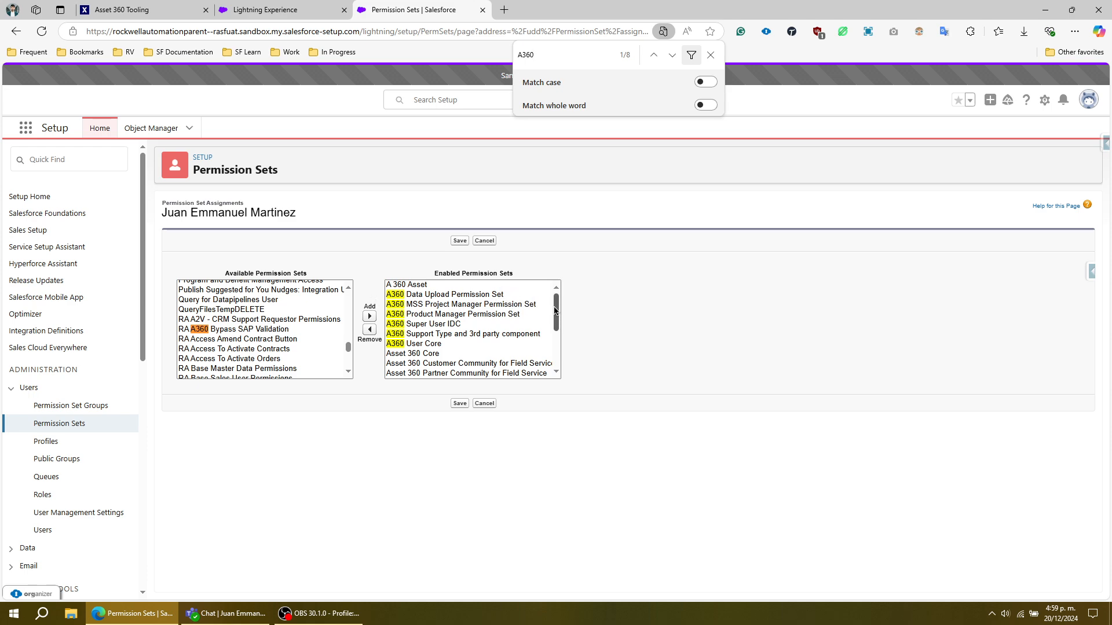
mouse_move(555, 302)
mouse_down()
mouse_move(556, 352)
mouse_move(555, 310)
mouse_up()
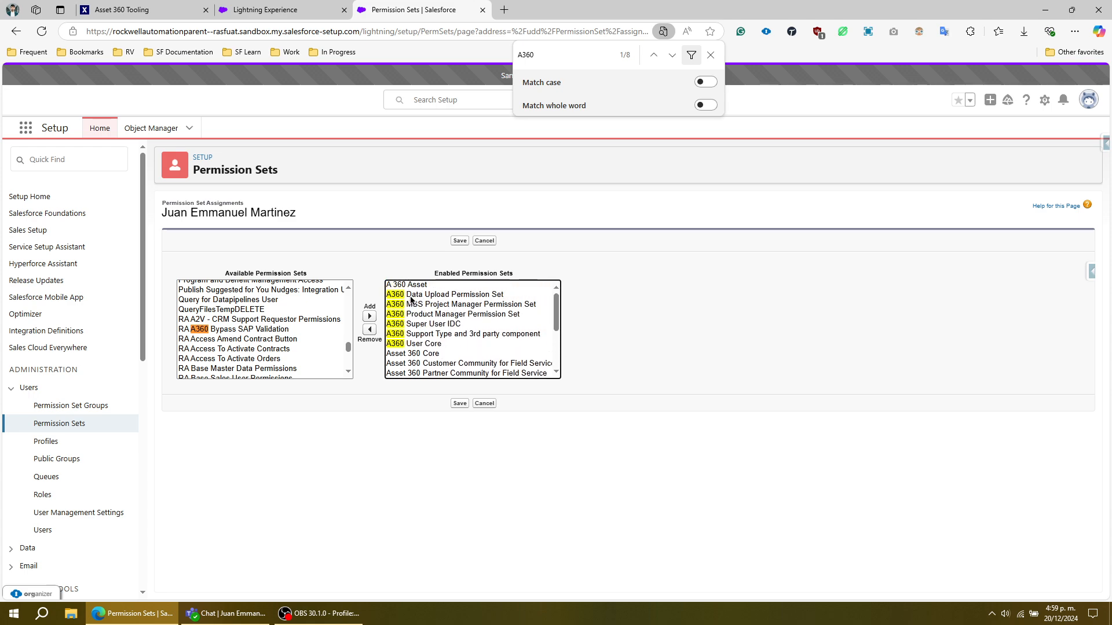
click(711, 55)
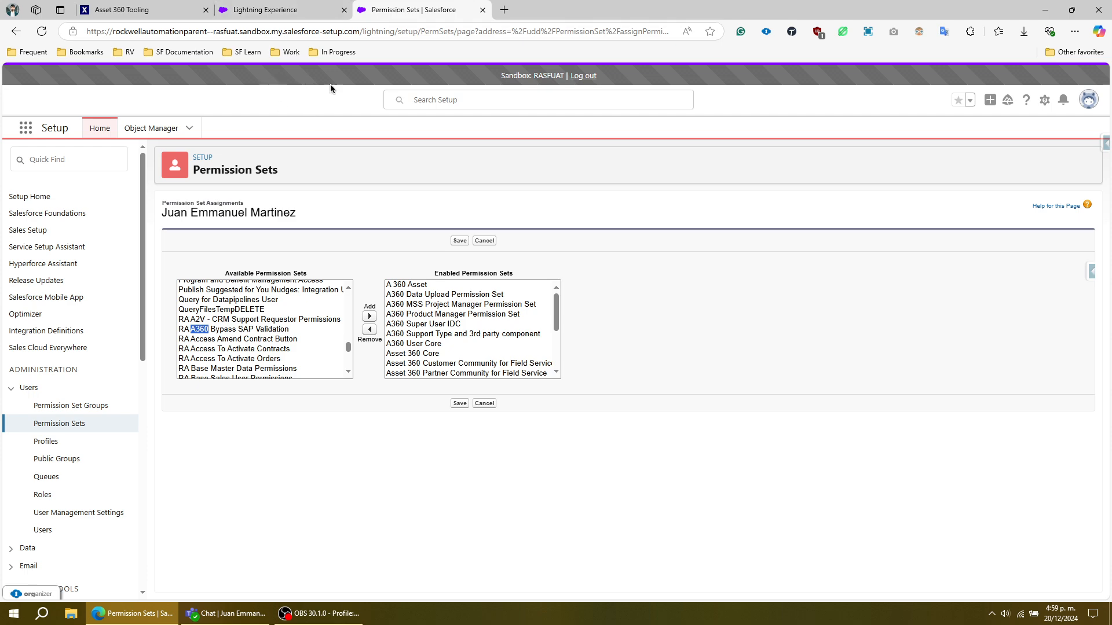
Start connecting Asset 360 Tooling's configuration source to a sandbox, choosing to log in through a custom domain.
click(122, 10)
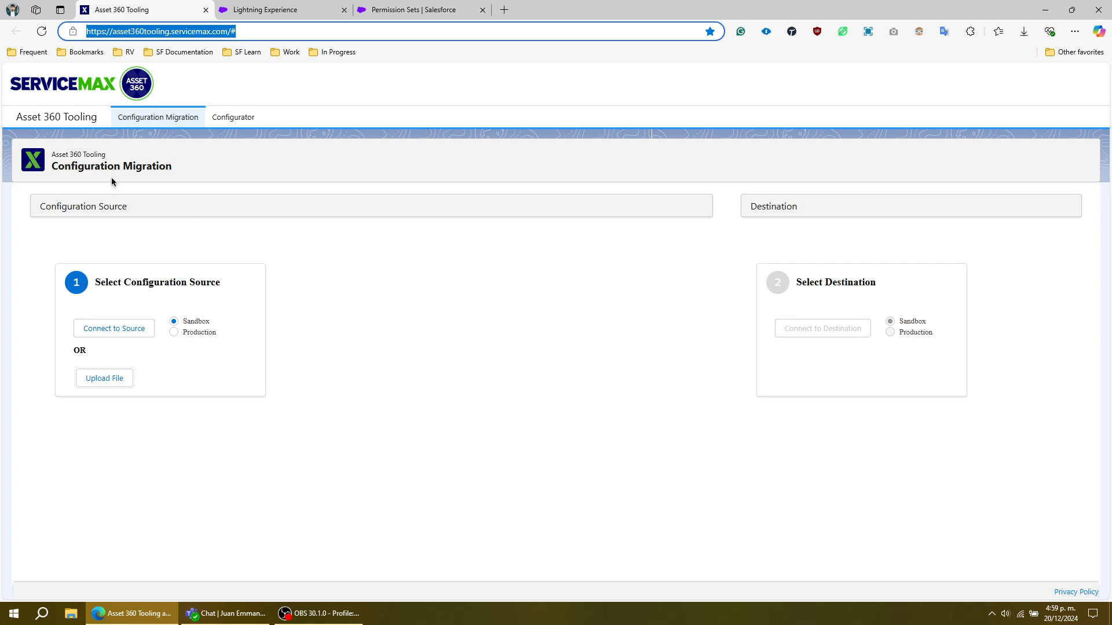
click(117, 334)
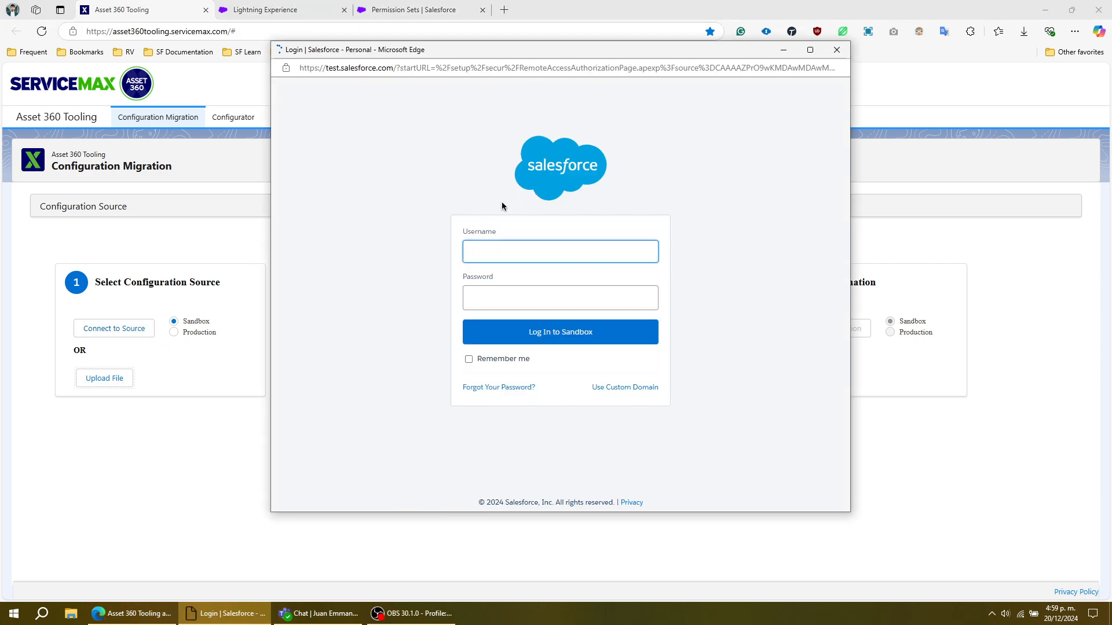
click(606, 389)
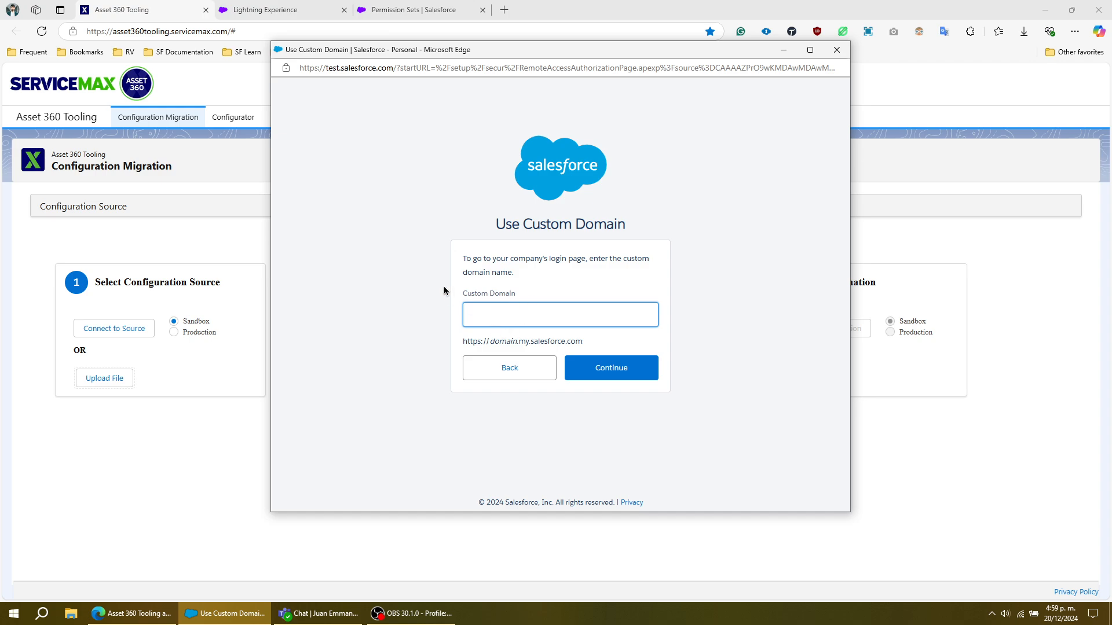
Open the bookmarked RA QA Salesforce environment in a new browser tab and switch to it.
click(218, 98)
click(286, 53)
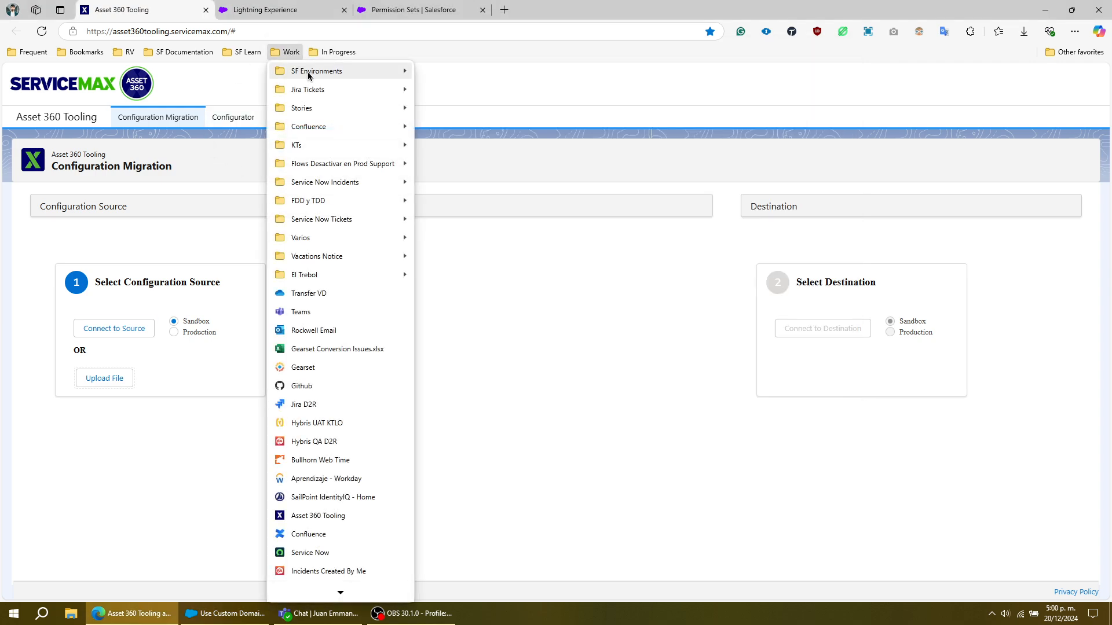
mouse_move(310, 72)
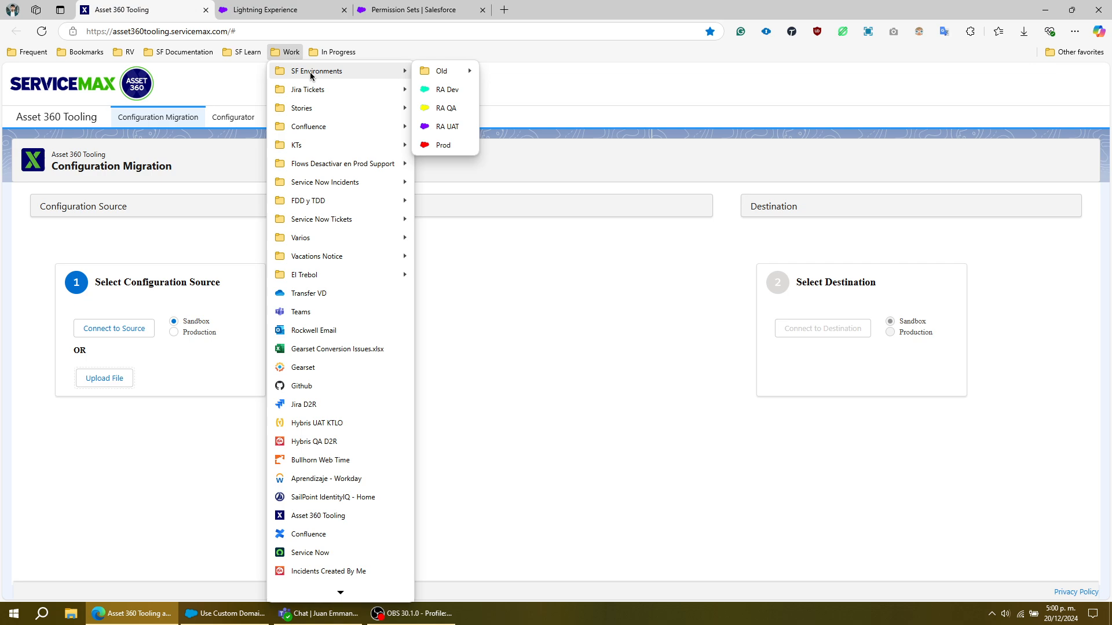
middle_click(456, 108)
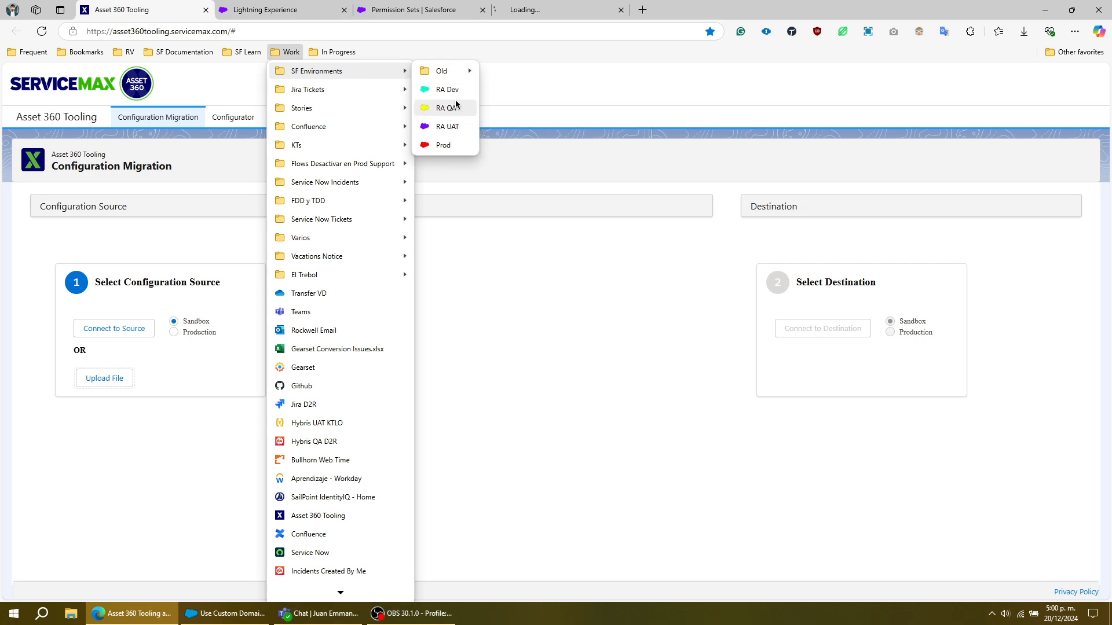
click(517, 6)
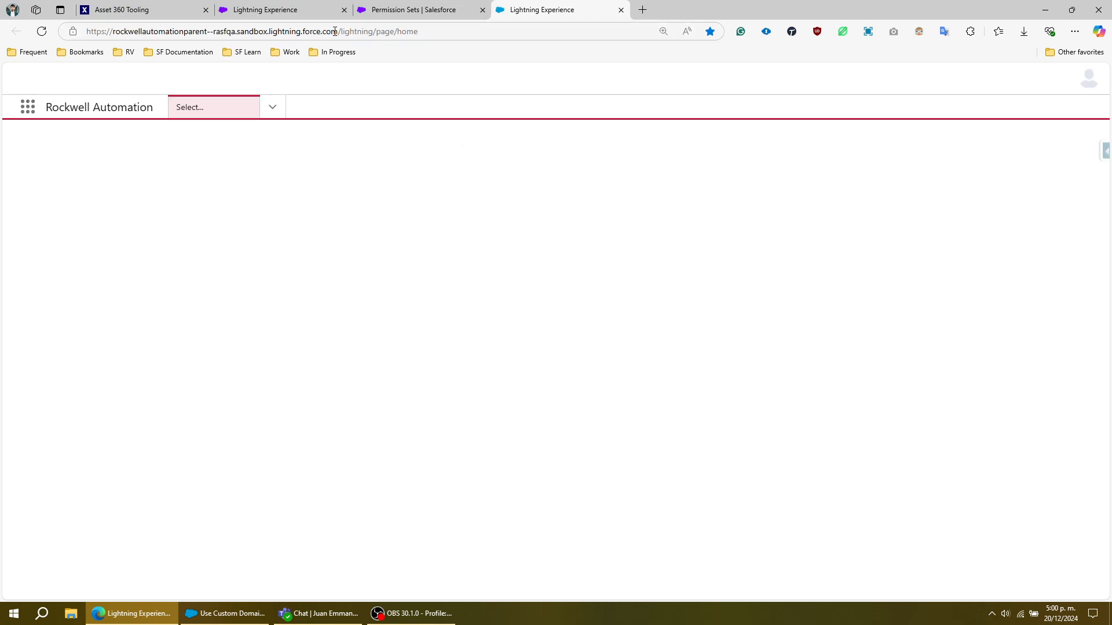
Load the RA QA base URL in an InPrivate window and copy the resulting Salesforce login address.
drag(334, 30, 86, 33)
key(ctrl+c)
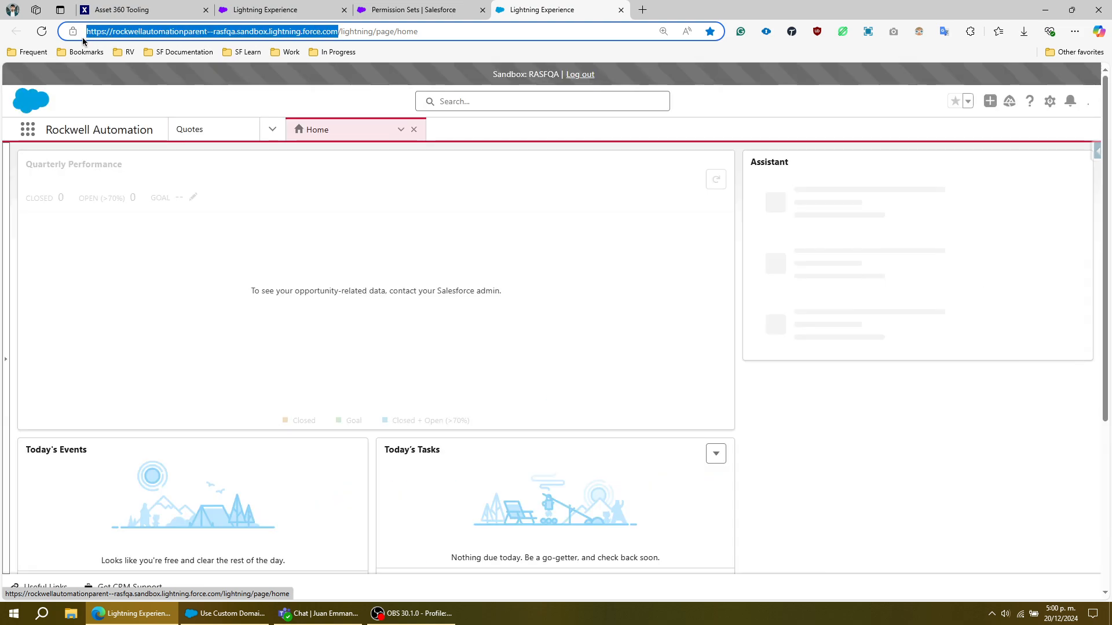
key(ctrl+shift+n)
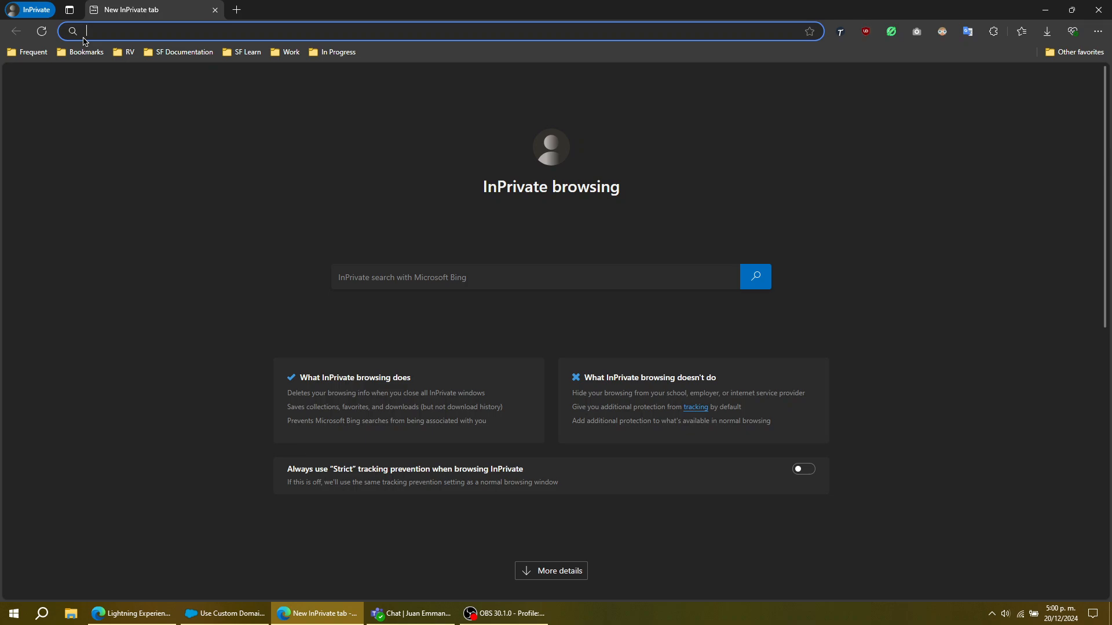
key(ctrl+v)
key(Return)
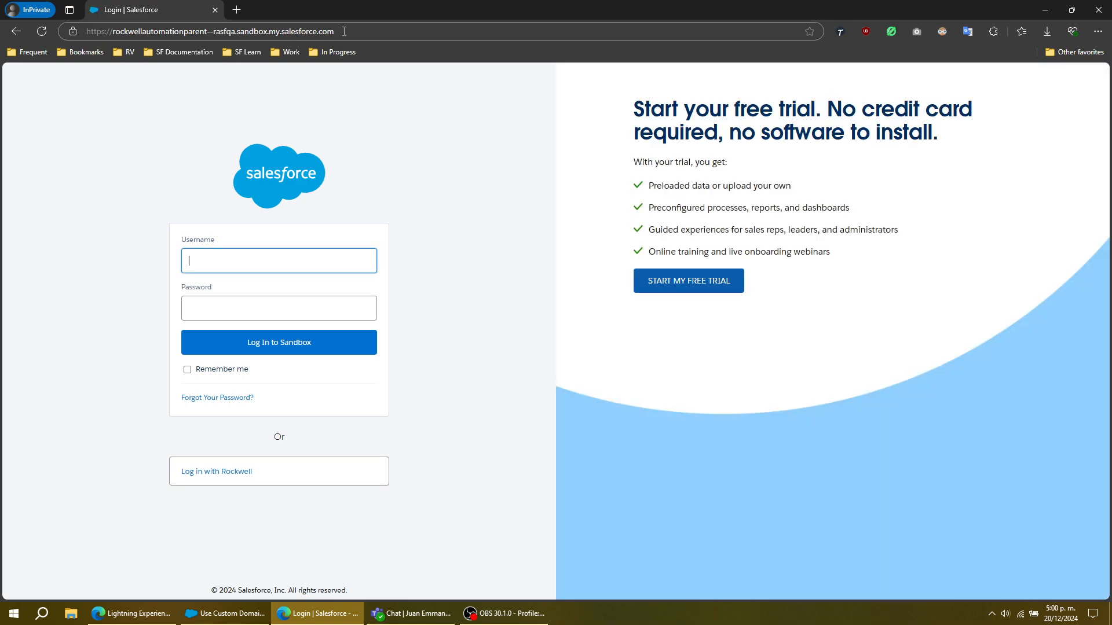
drag(334, 31, 87, 32)
right_click(103, 35)
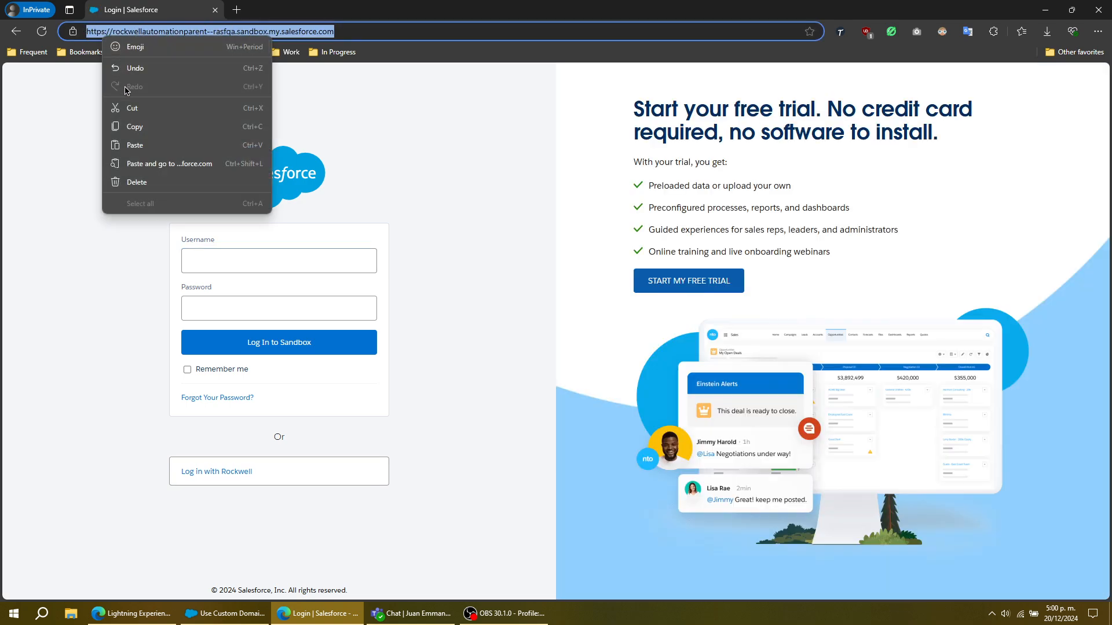
click(138, 126)
click(185, 612)
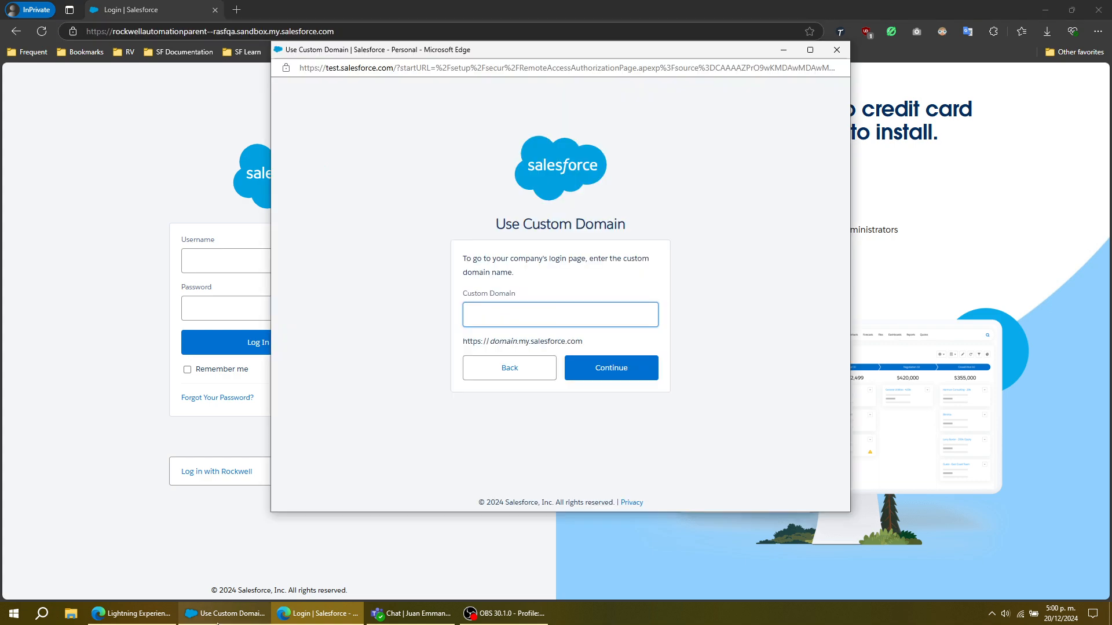
key(ctrl+v)
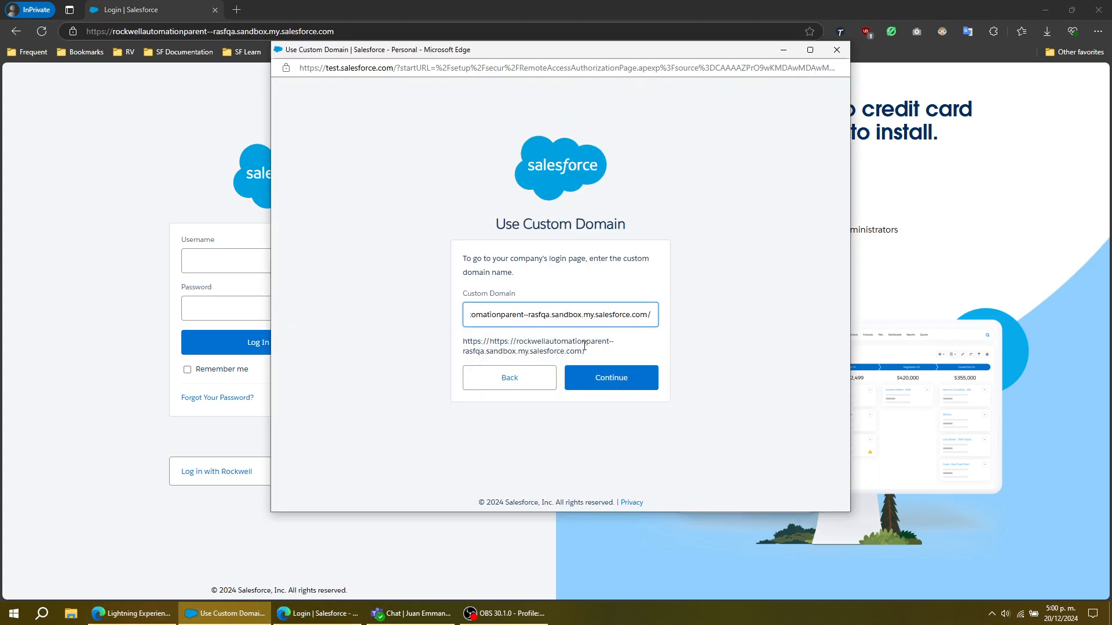
key(BackSpace)
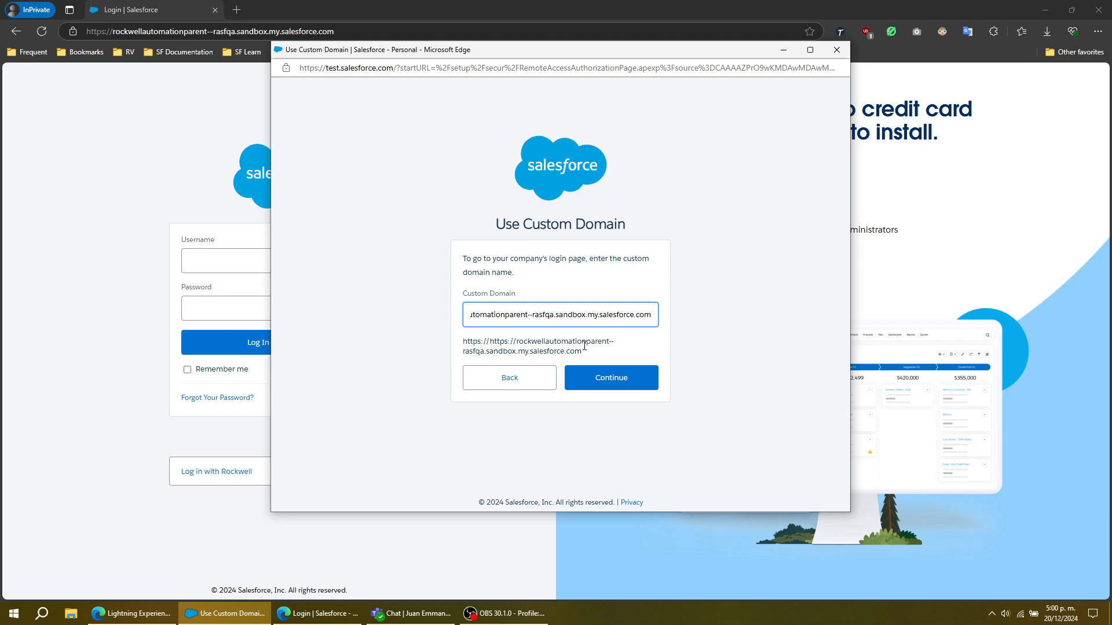
key(Home)
key(Delete)
key(Delete)
key(Delete)
key(Delete)
key(Delete)
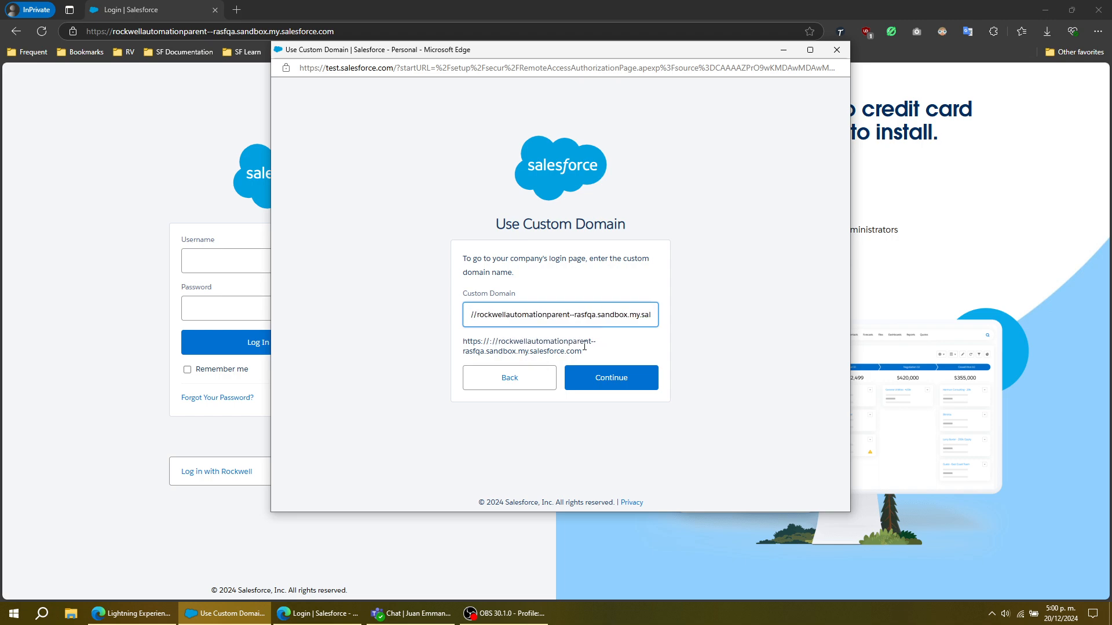
key(Delete)
key(Delete)
key(Delete)
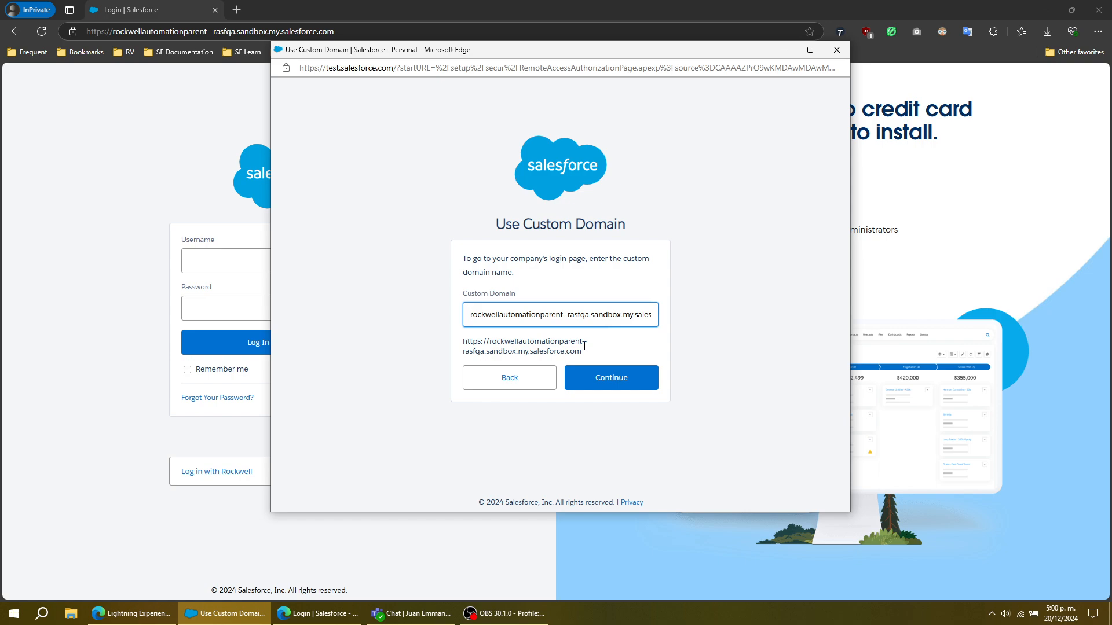
click(582, 379)
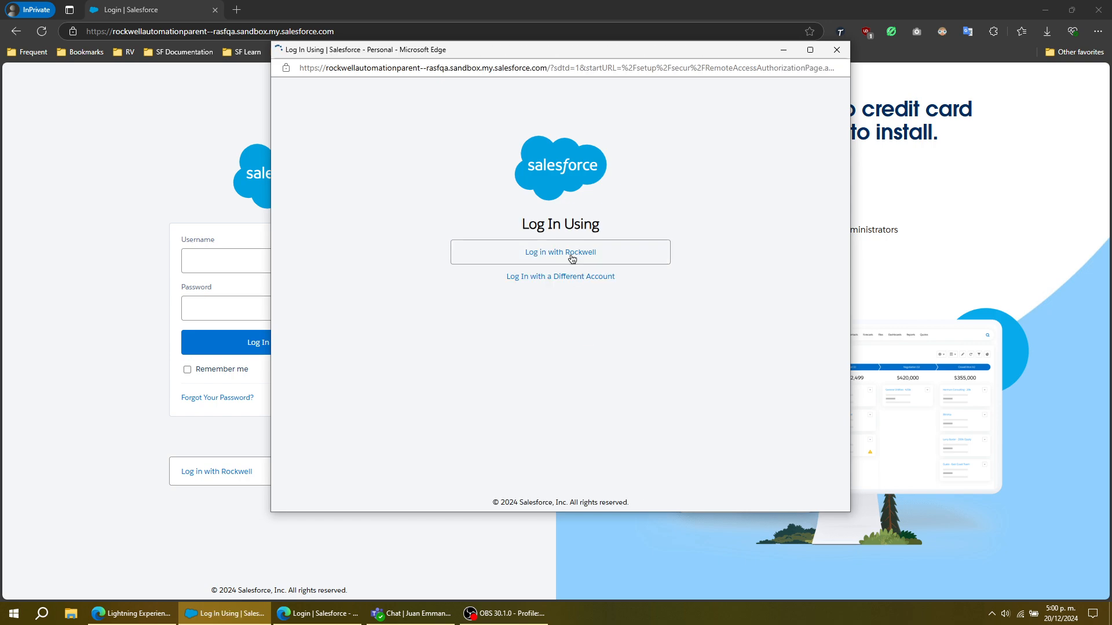
Log in with Rockwell using the account e-mail, password and authenticator verification code, and choose to stay signed in.
click(529, 252)
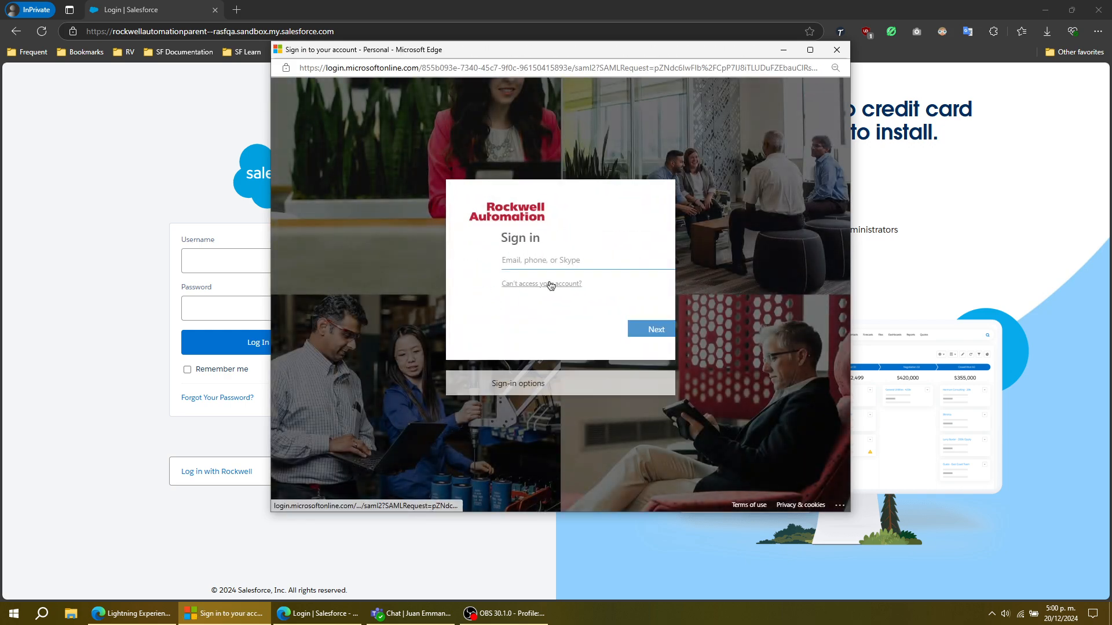
click(625, 325)
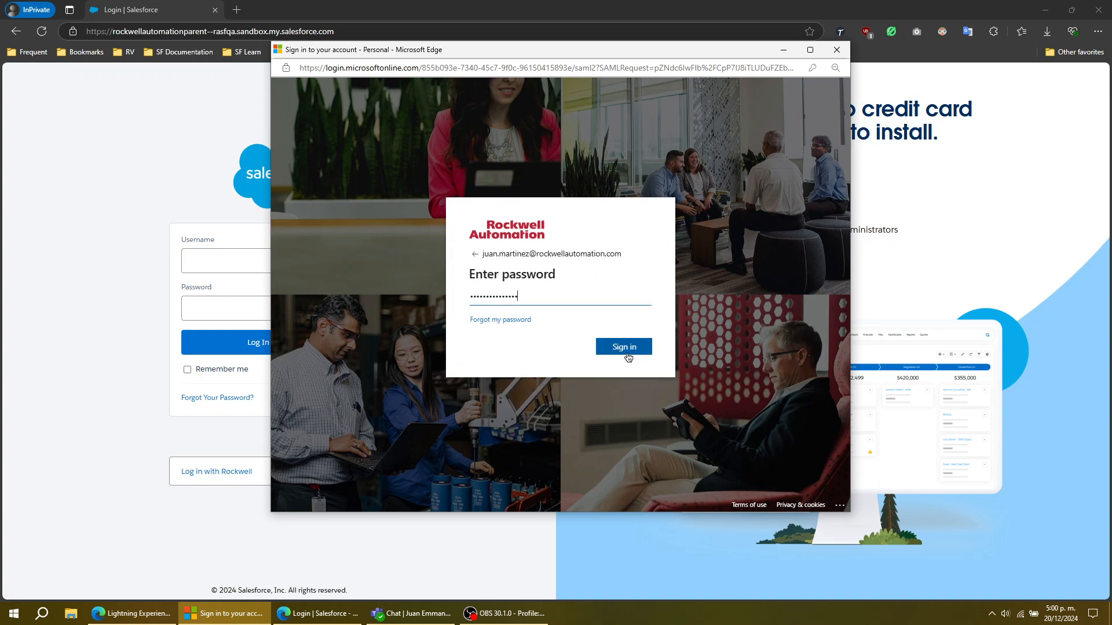
click(624, 347)
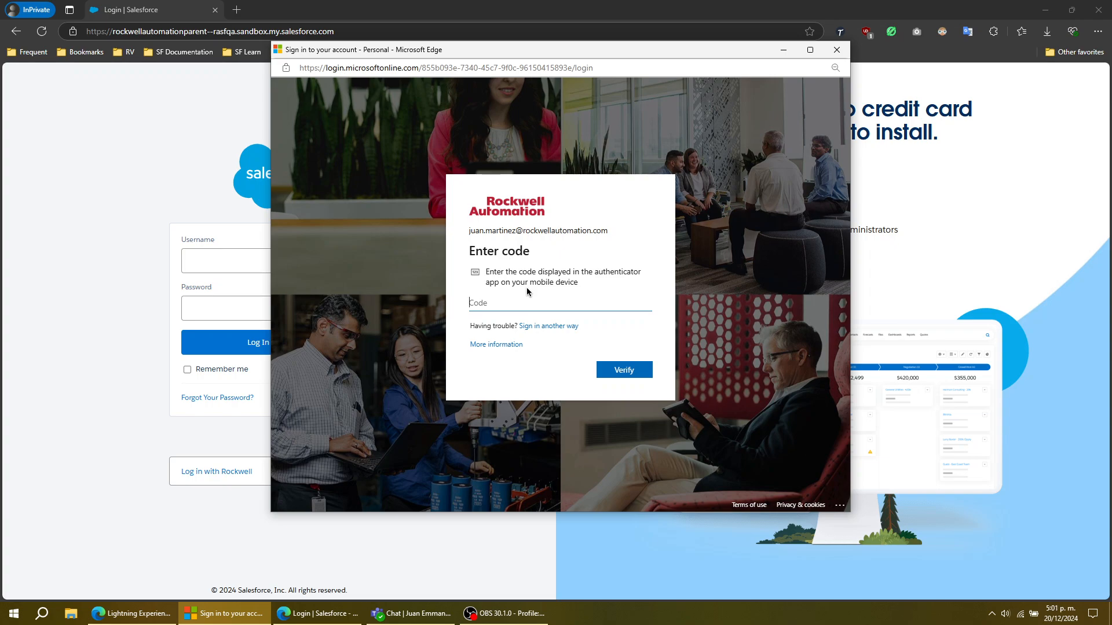
click(626, 370)
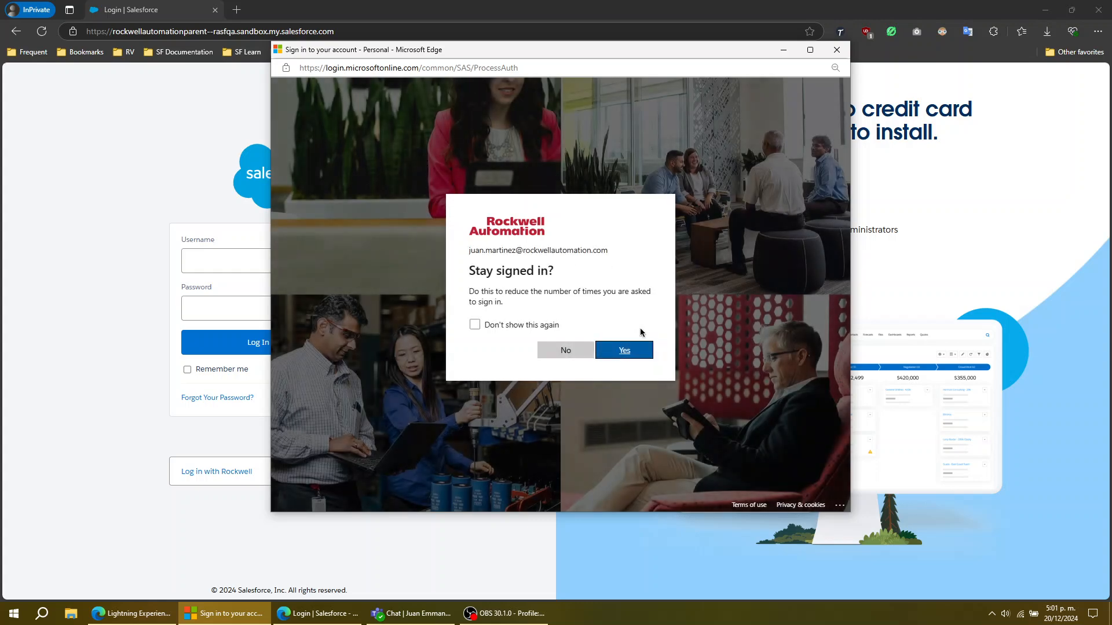
click(632, 357)
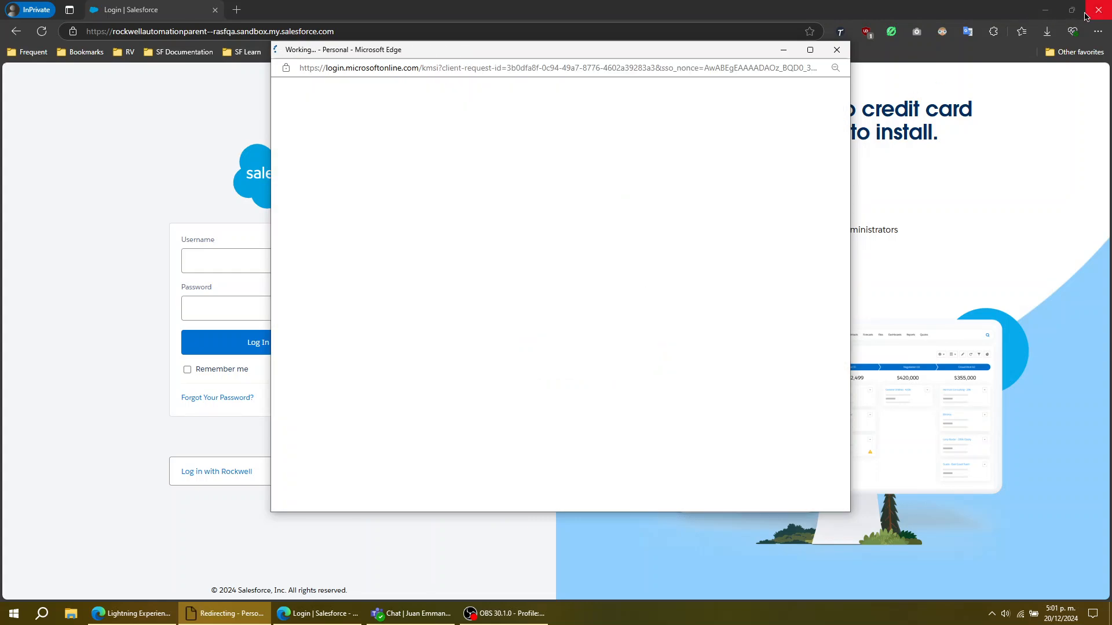
Return to the Asset 360 Tooling page and allow the source connection's access request for the RASFQA org.
click(1046, 13)
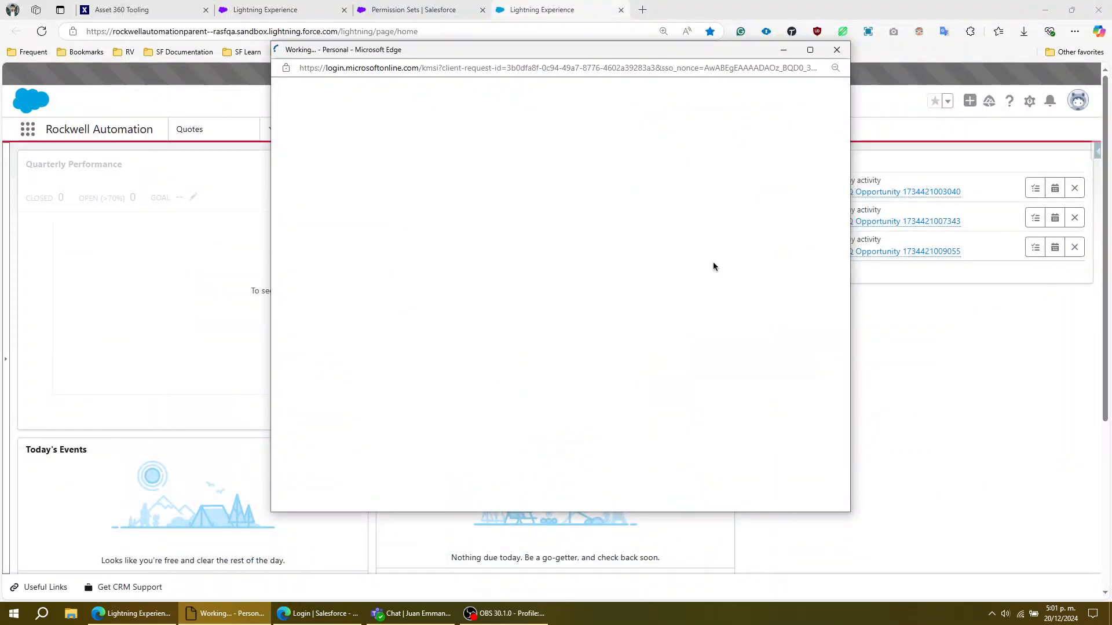
click(122, 10)
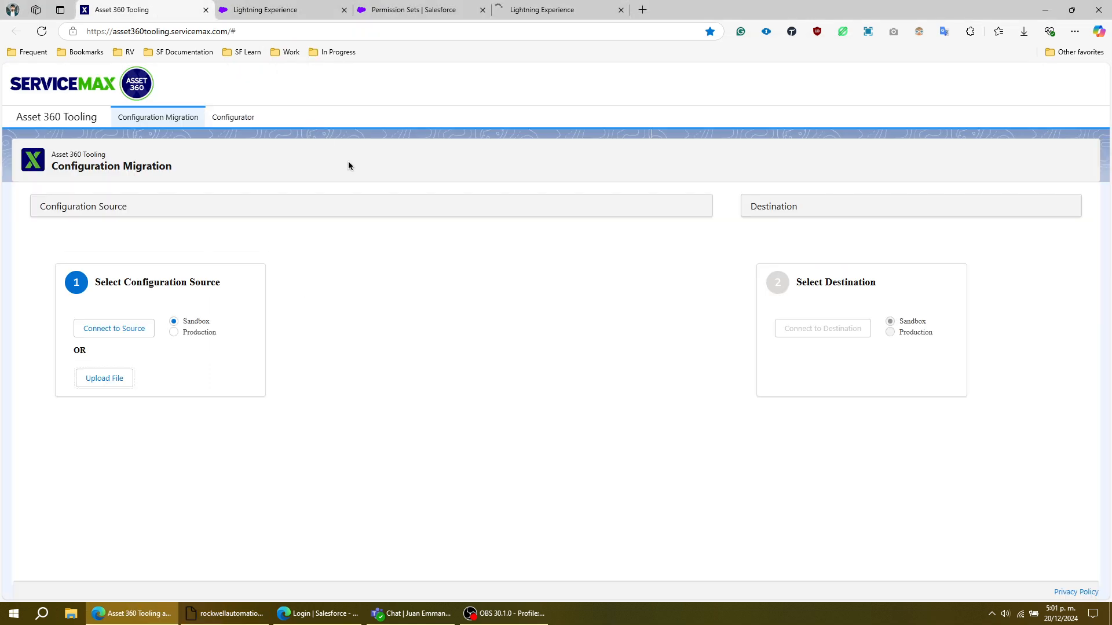
click(248, 614)
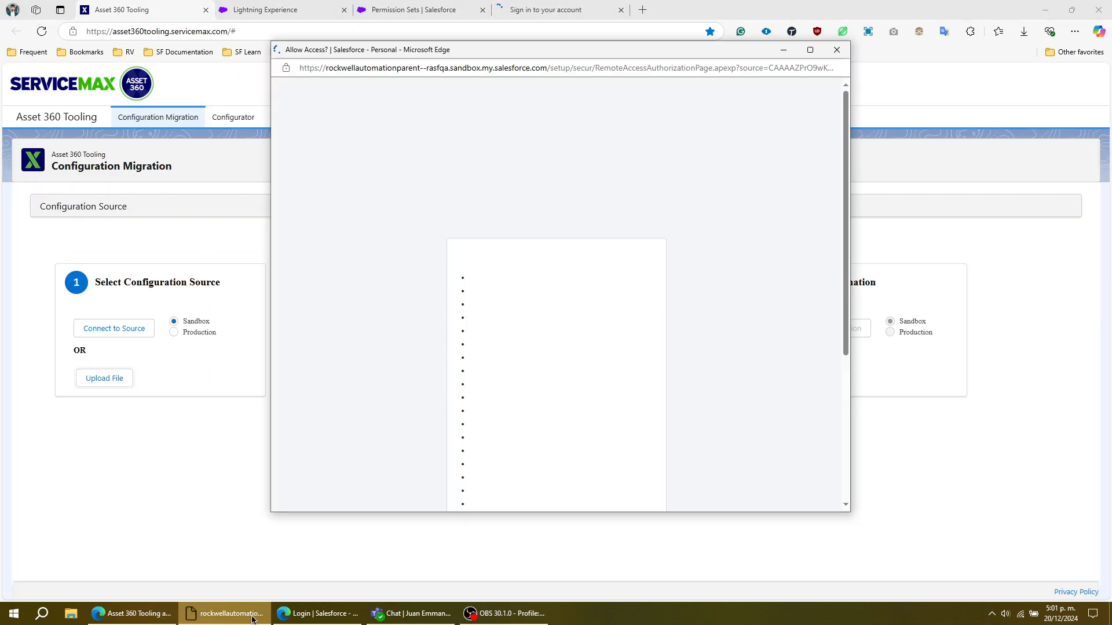
scroll(513, 347, down, 1)
scroll(513, 347, down, 5)
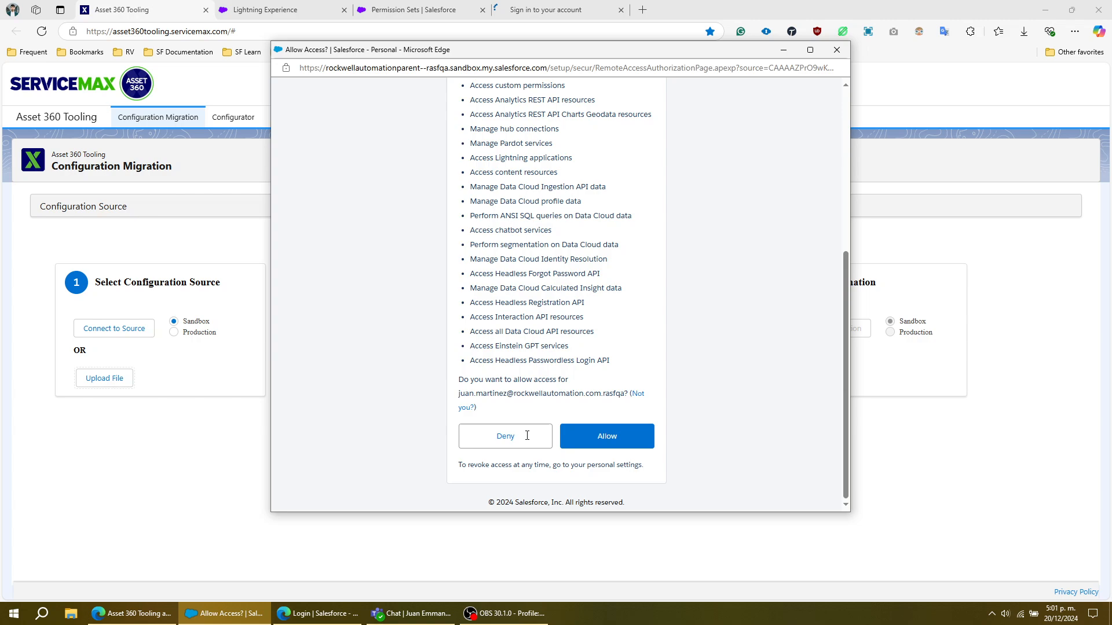
click(599, 442)
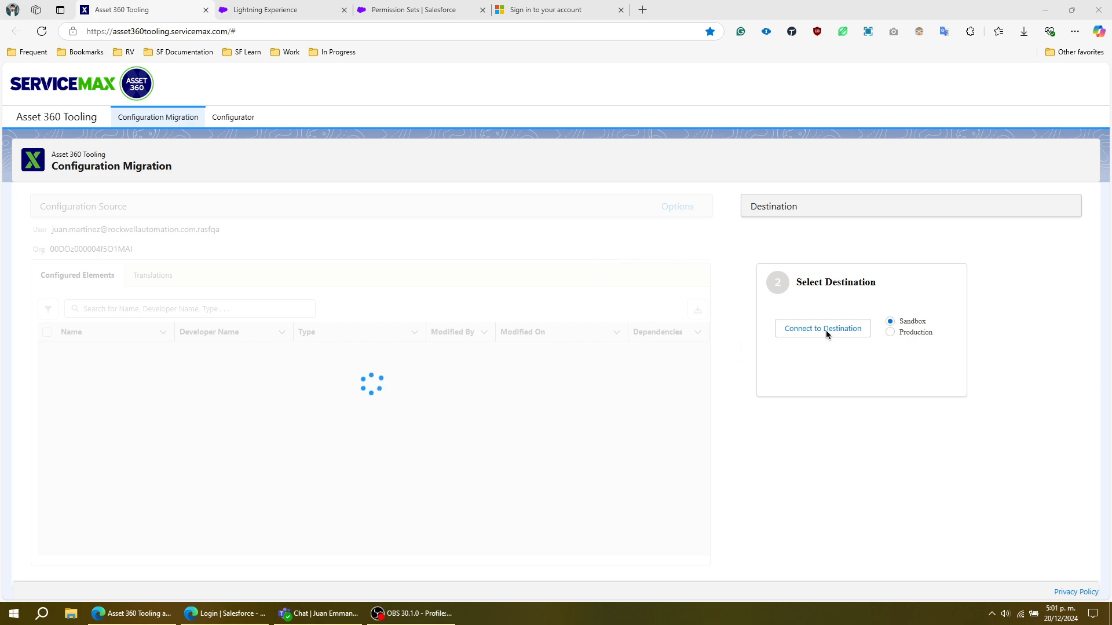
Start connecting to a sandbox destination and copy the link of the bookmarked RA UAT environment.
click(825, 360)
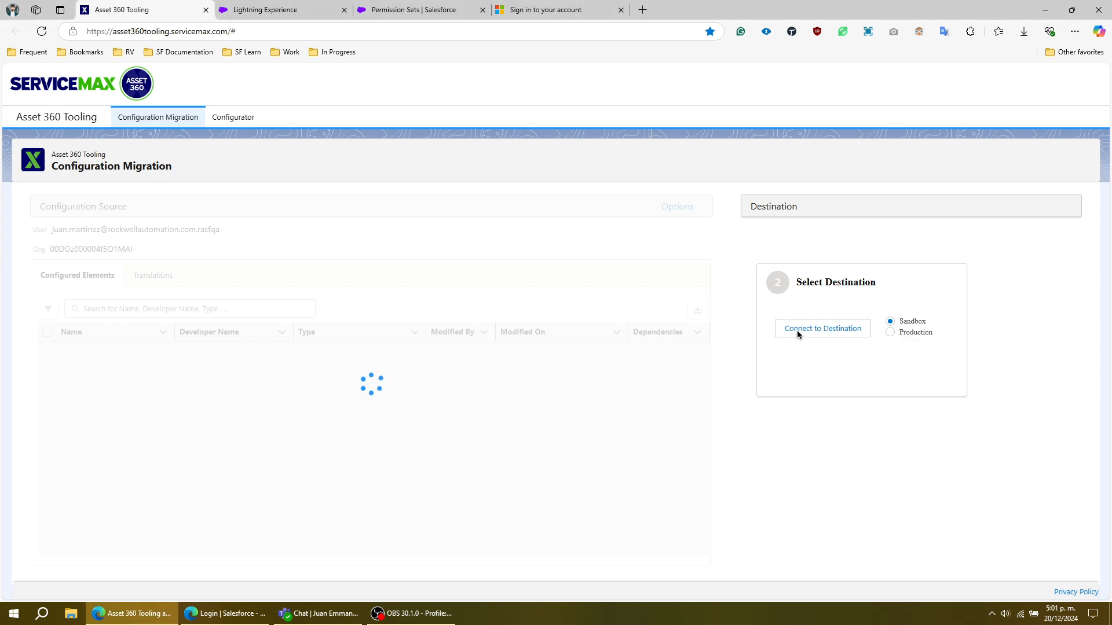
click(798, 329)
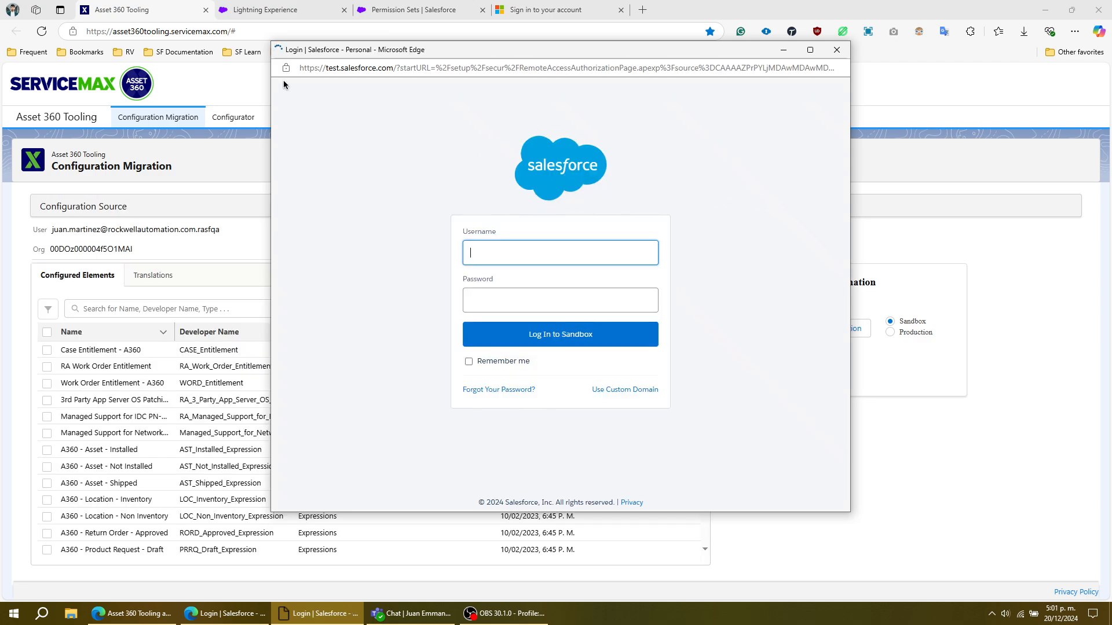
click(260, 68)
click(326, 53)
mouse_move(285, 54)
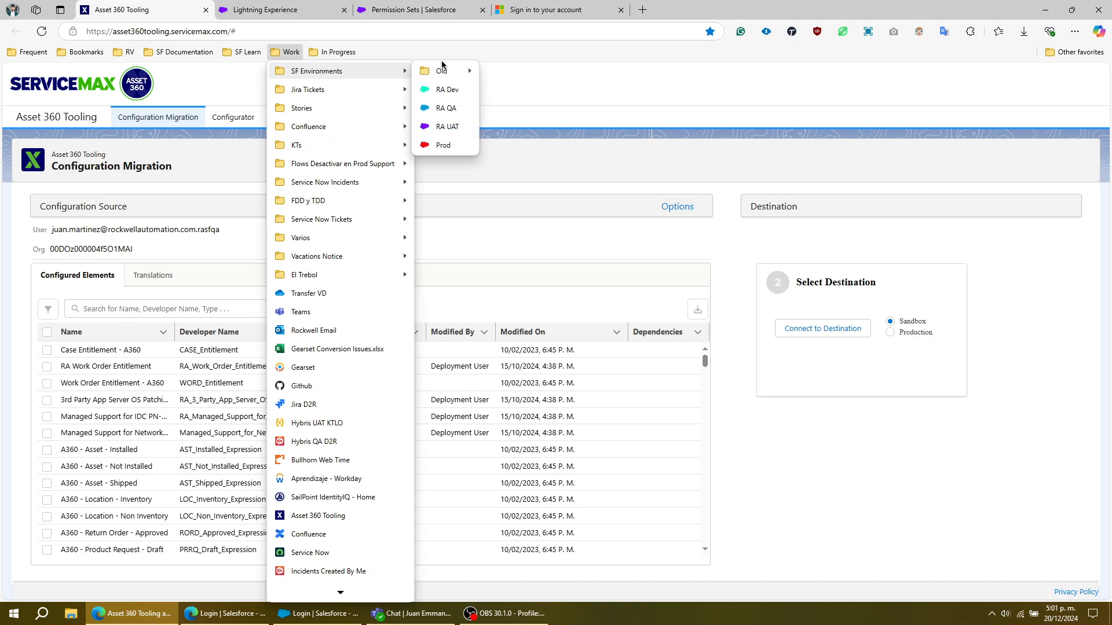
right_click(449, 127)
click(486, 253)
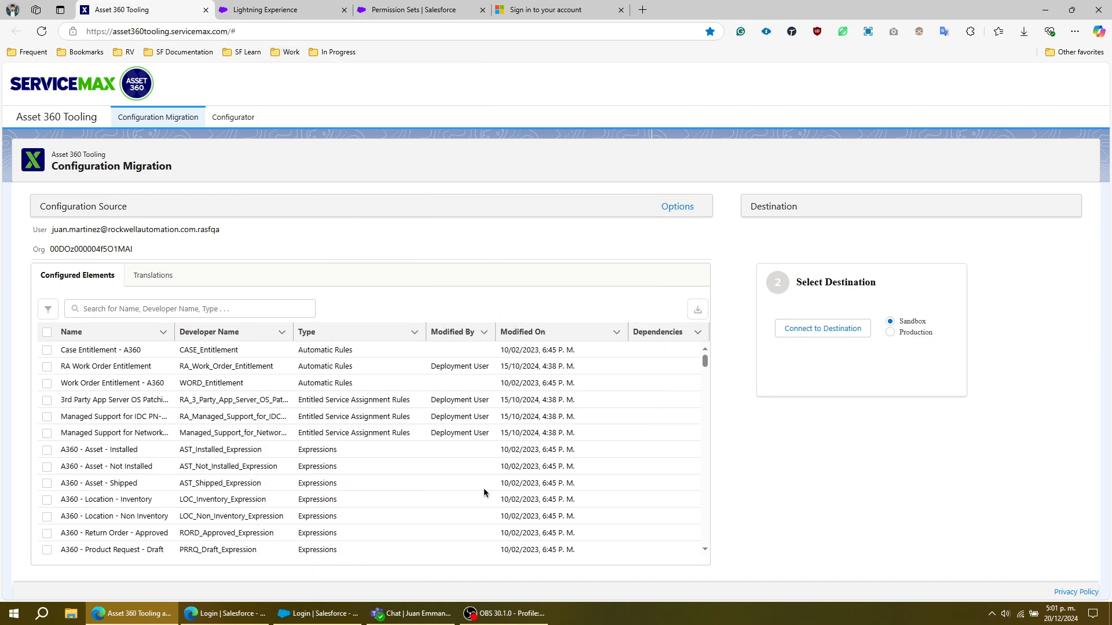
Load the RA UAT link in the InPrivate window, close the QA login page, and copy the resulting Salesforce login base address.
mouse_move(319, 614)
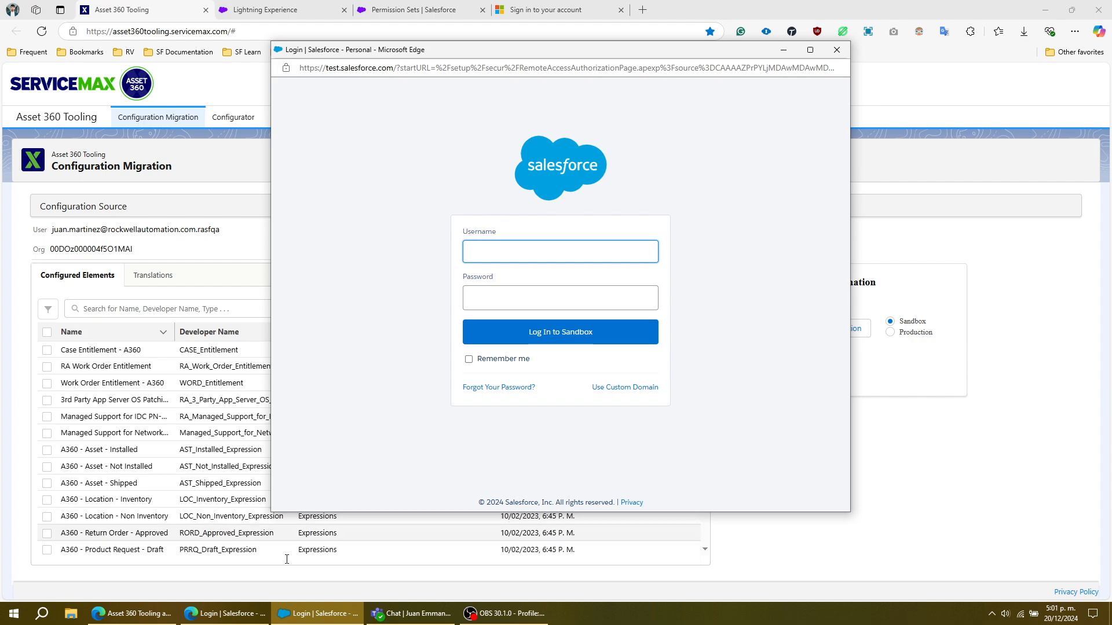
click(241, 582)
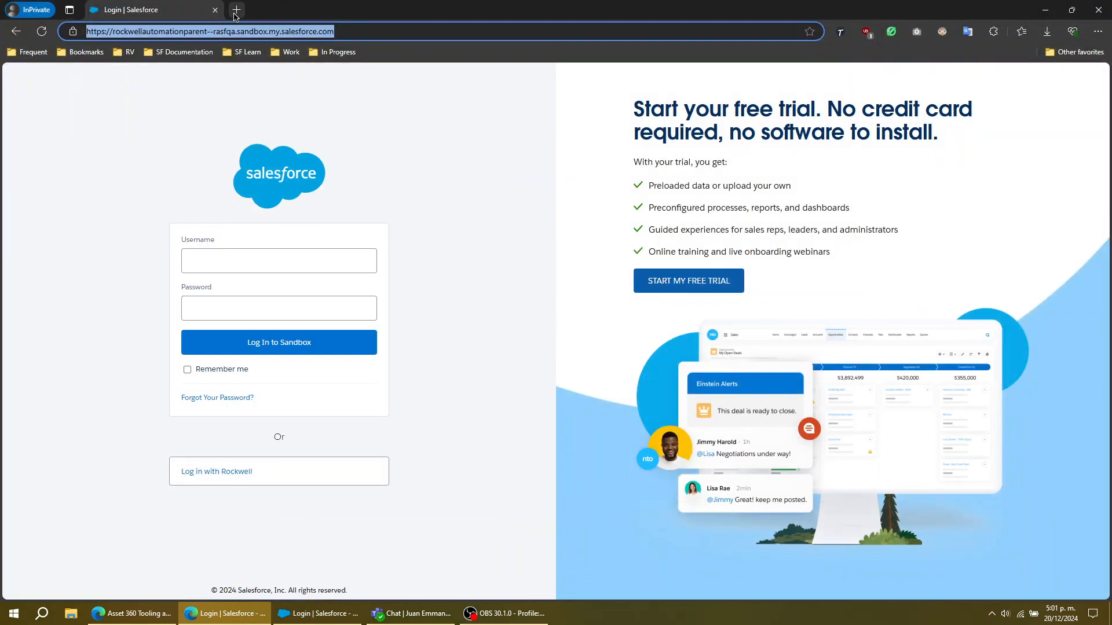
click(236, 9)
text(https://rockwellautomationparent--rasfuat.sandbox.lightning.force.com/lightning/page/home)
key(Return)
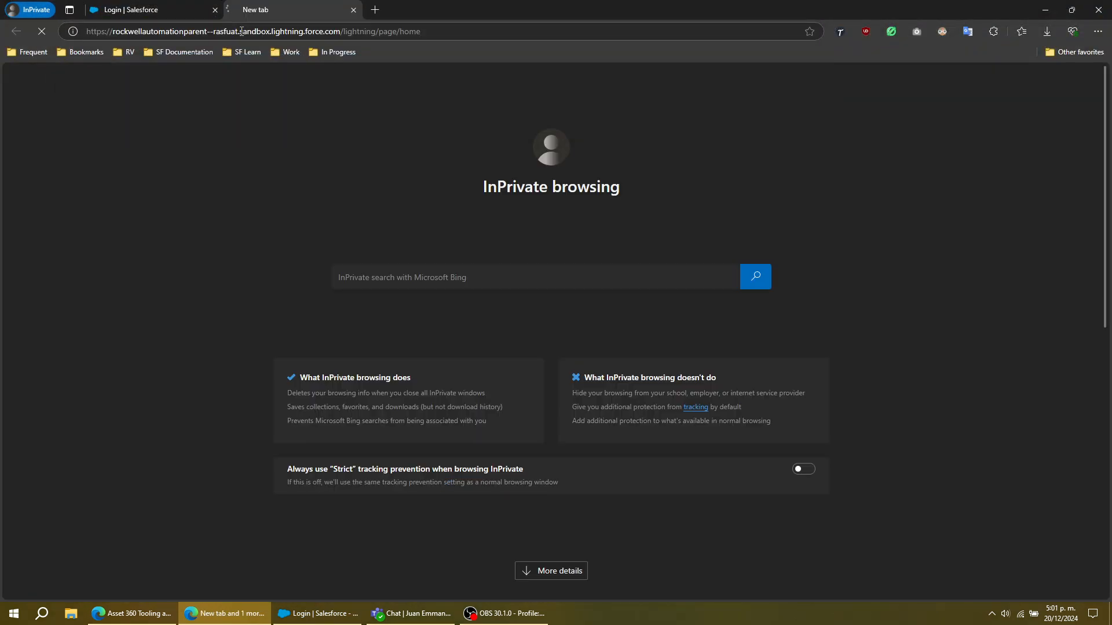
middle_click(187, 13)
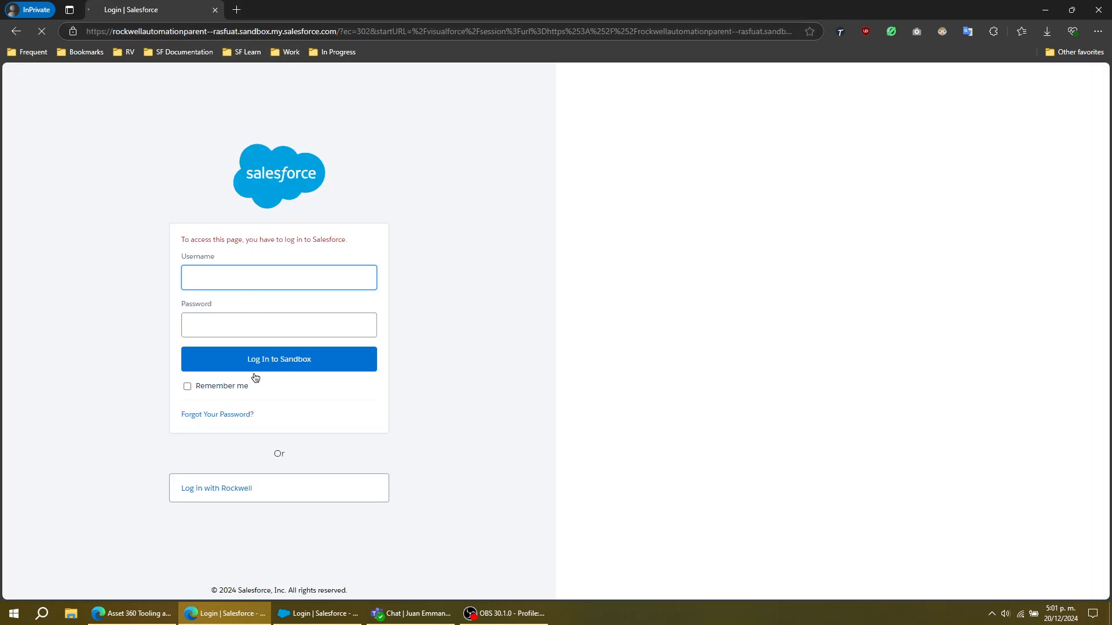
click(338, 36)
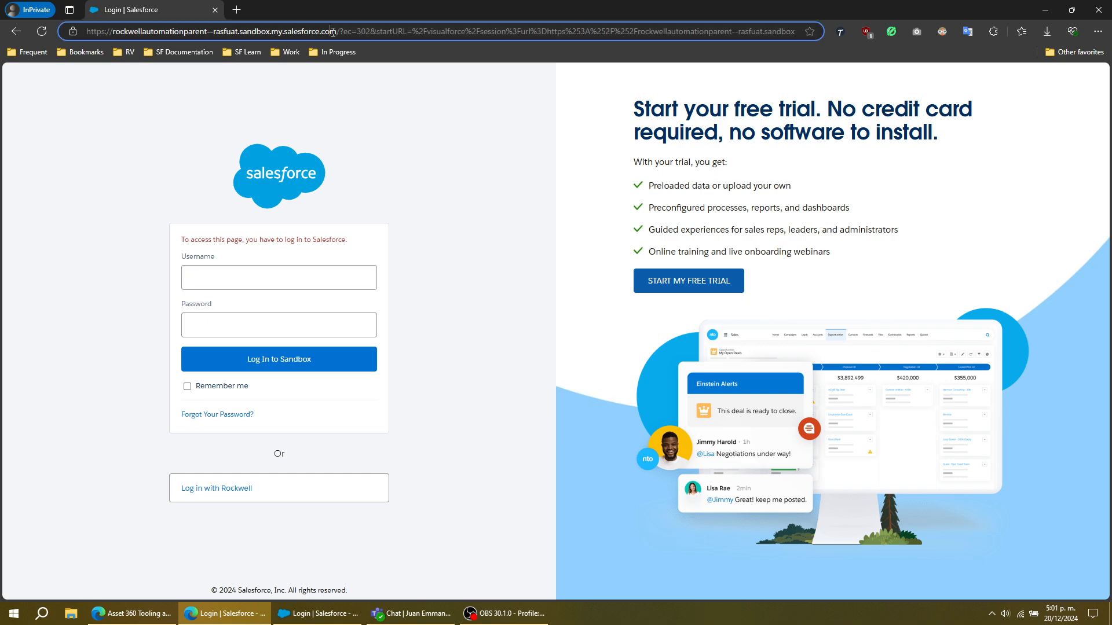
click(338, 36)
key(shift+Home)
key(ctrl+c)
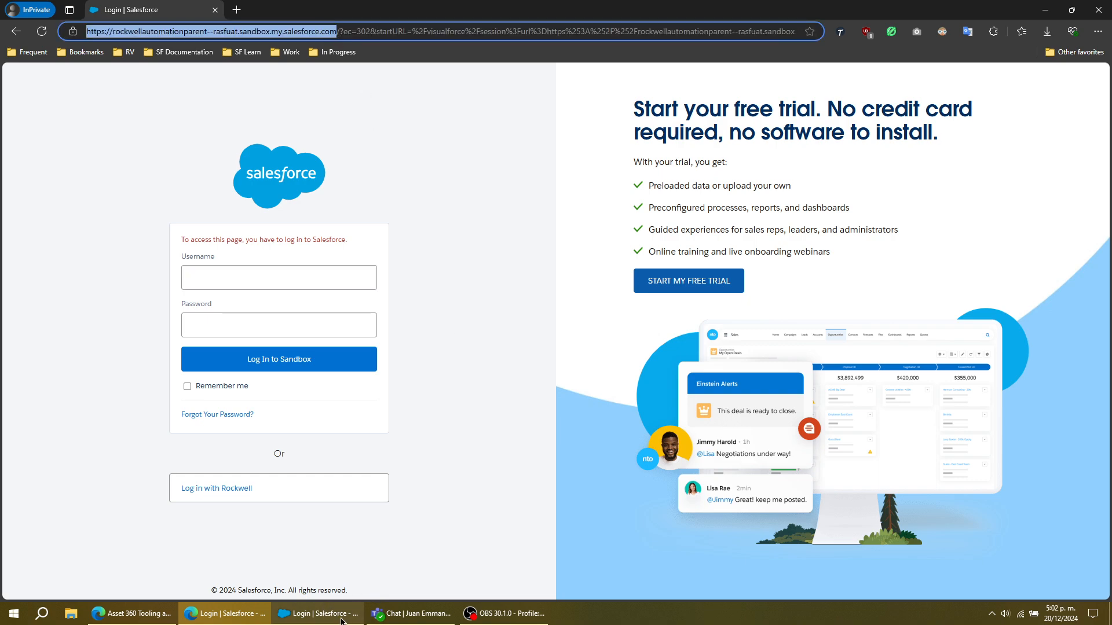
click(325, 615)
click(625, 388)
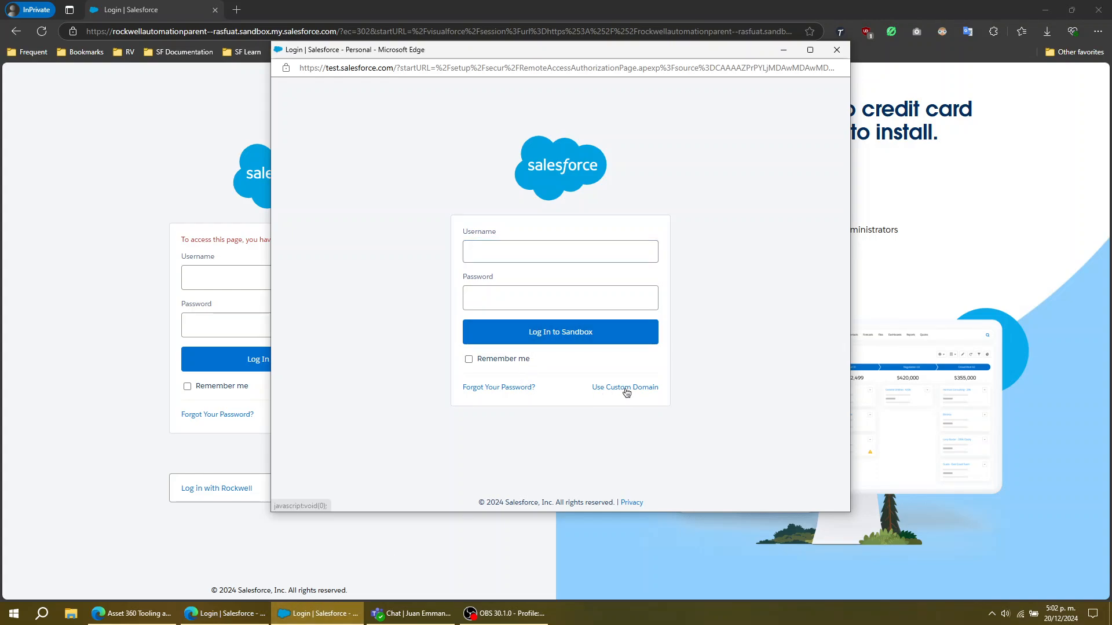
key(ctrl+v)
key(Left)
key(Left)
key(Left)
key(Left)
key(Left)
key(Left)
key(Left)
key(Left)
key(Left)
key(Left)
key(Left)
key(Left)
key(Left)
key(Left)
key(Left)
key(Left)
key(Left)
key(Left)
key(Left)
key(Left)
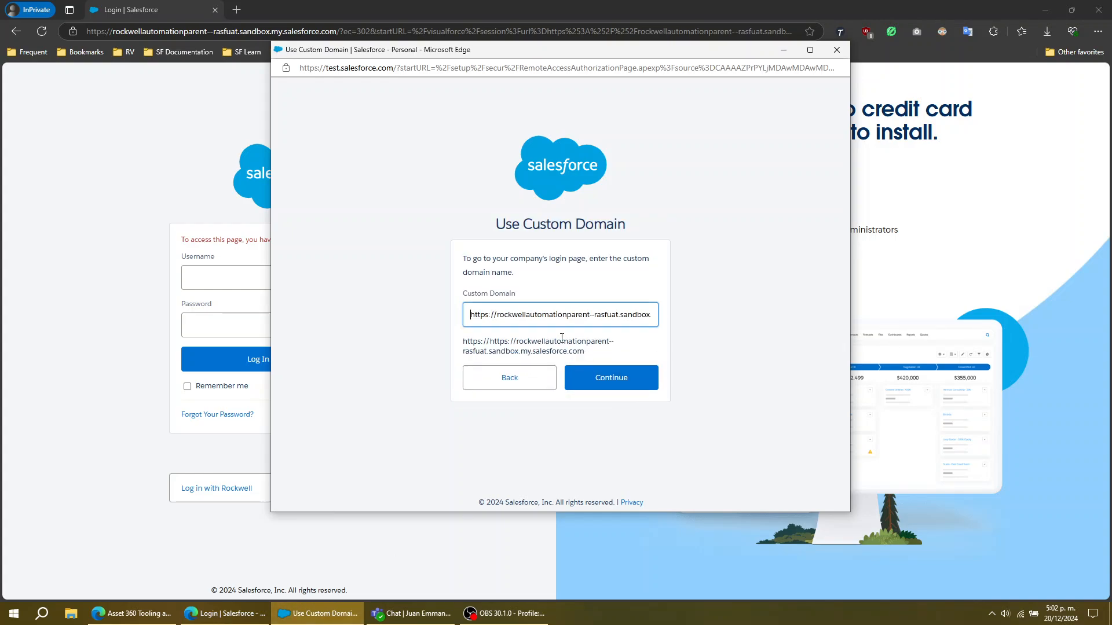
key(Delete)
key(Delete)
key(Delete)
key(Delete)
key(Delete)
key(Delete)
key(Delete)
key(Delete)
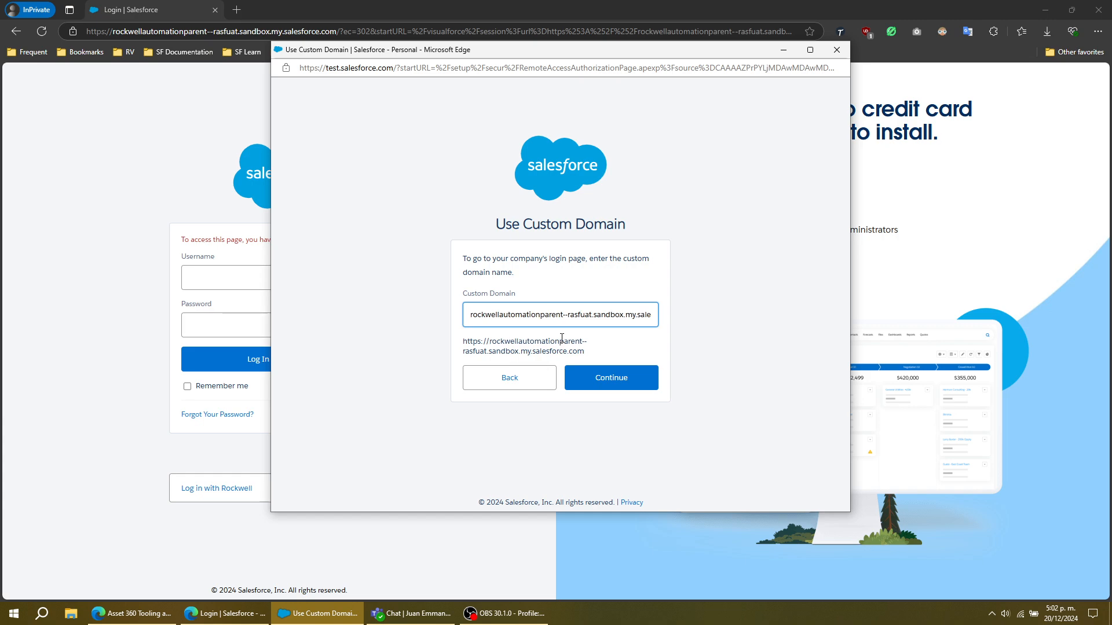
click(612, 378)
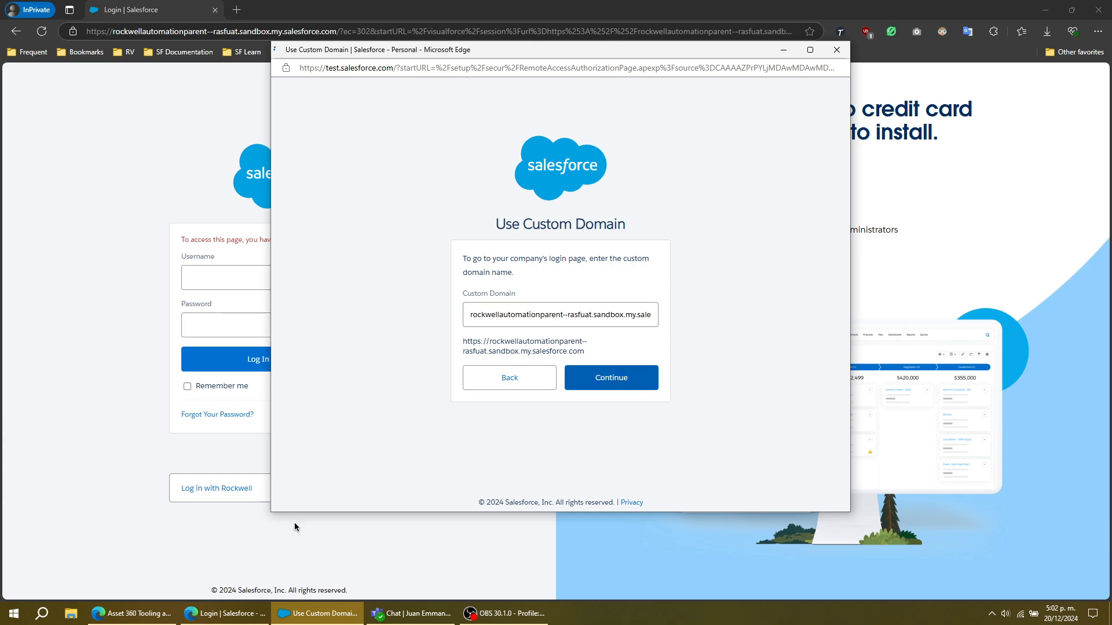
Sign in to the destination through the Rockwell login with the account e-mail and password.
click(161, 618)
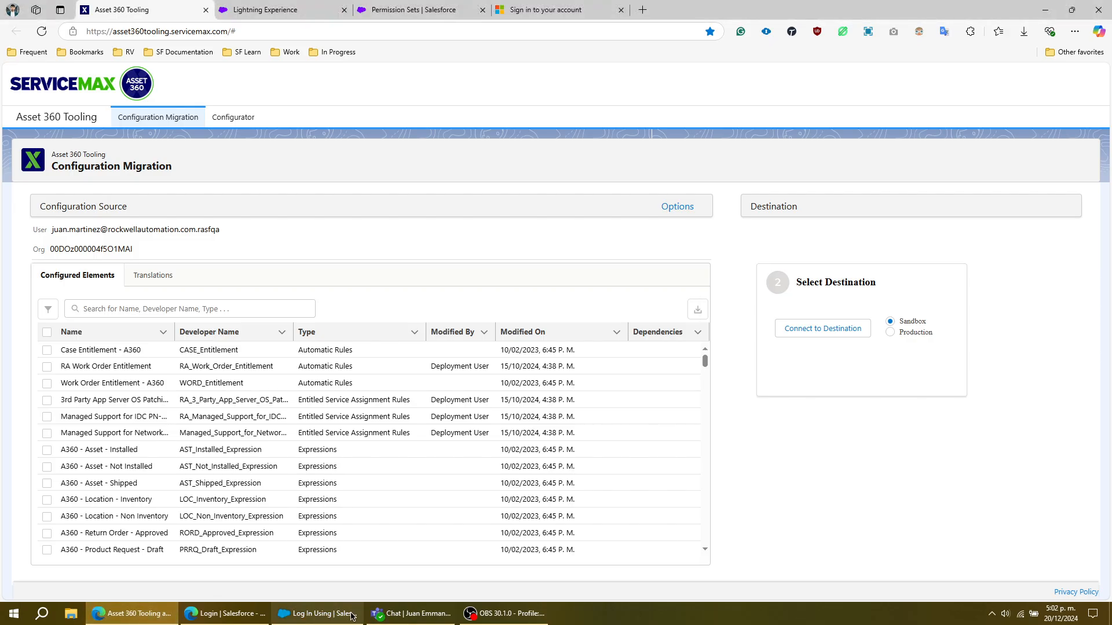
click(318, 614)
click(608, 259)
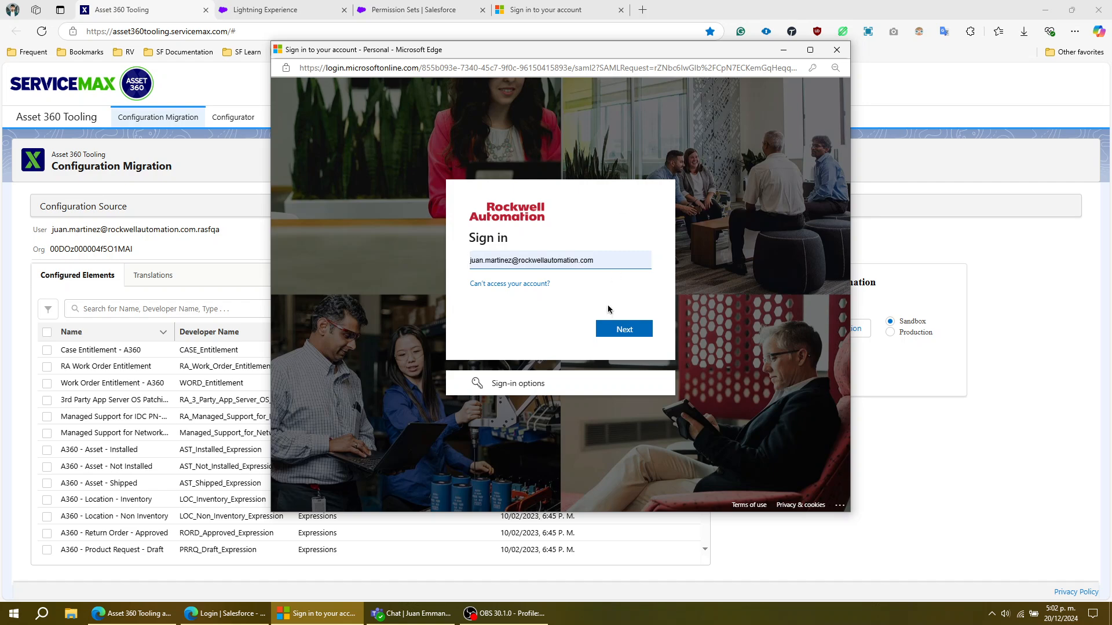
click(624, 328)
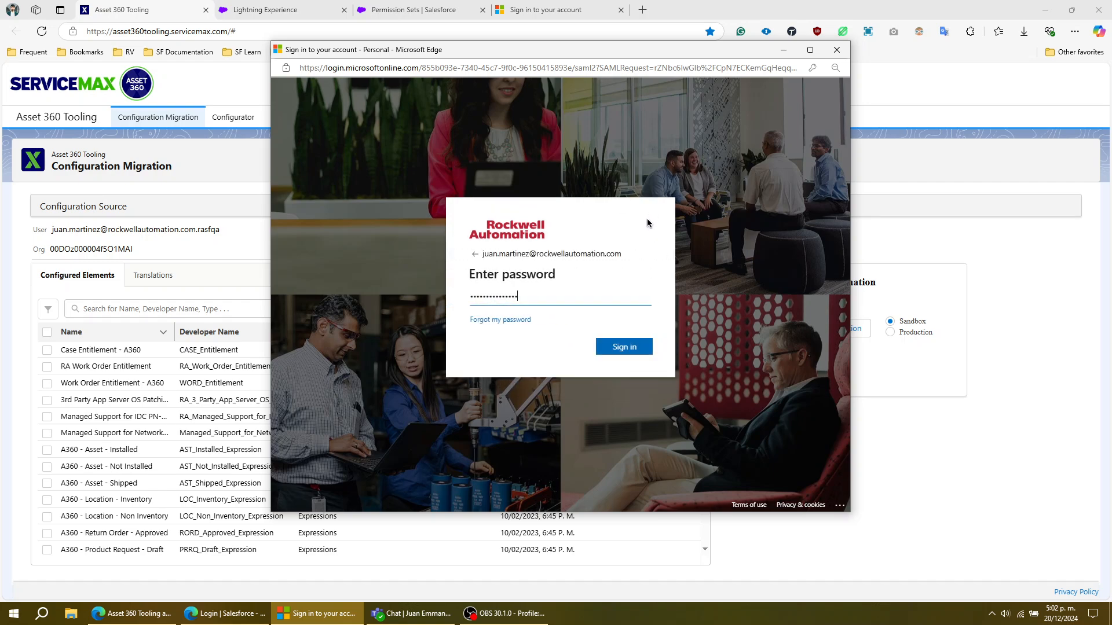
click(631, 347)
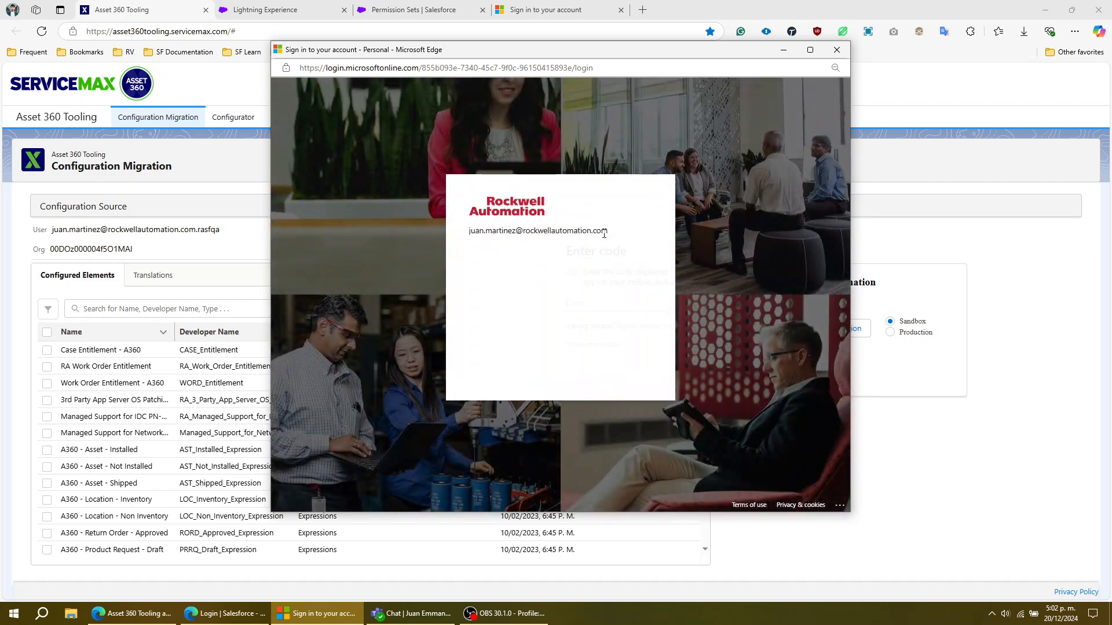
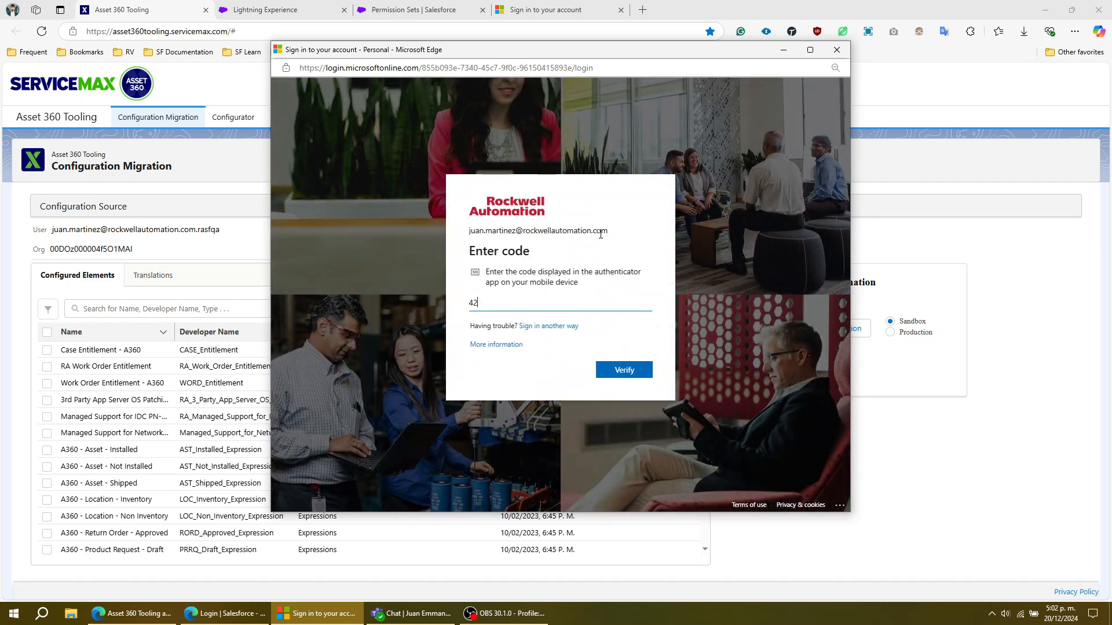
Try to verify the destination sign-in with the authenticator app's verification code.
click(649, 364)
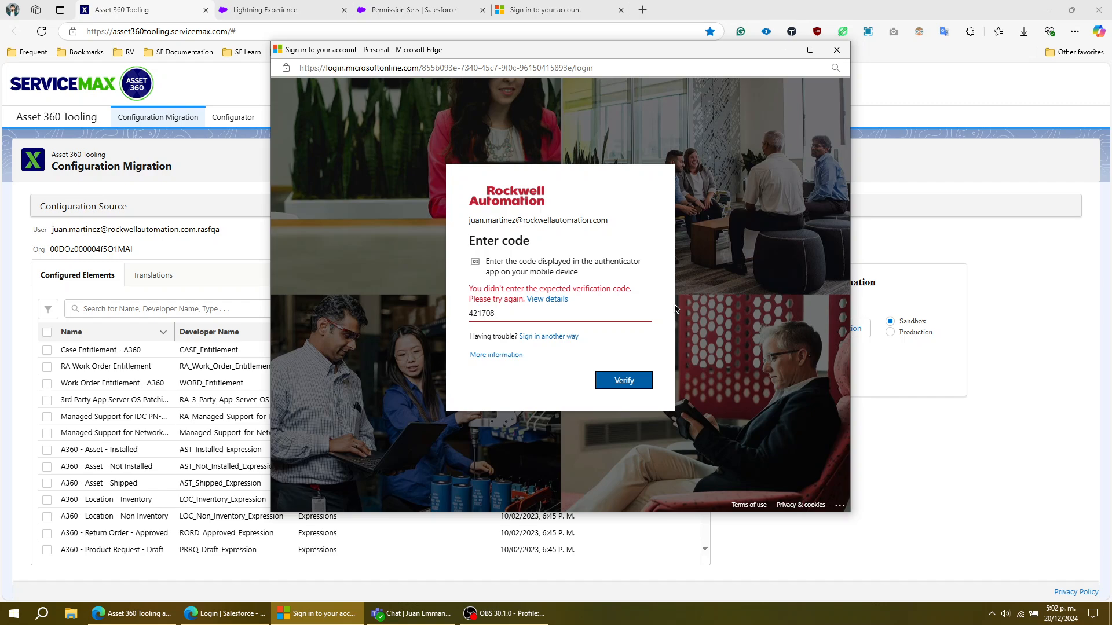
Replace the entry with a new authenticator verification code and verify the destination sign-in.
double_click(538, 311)
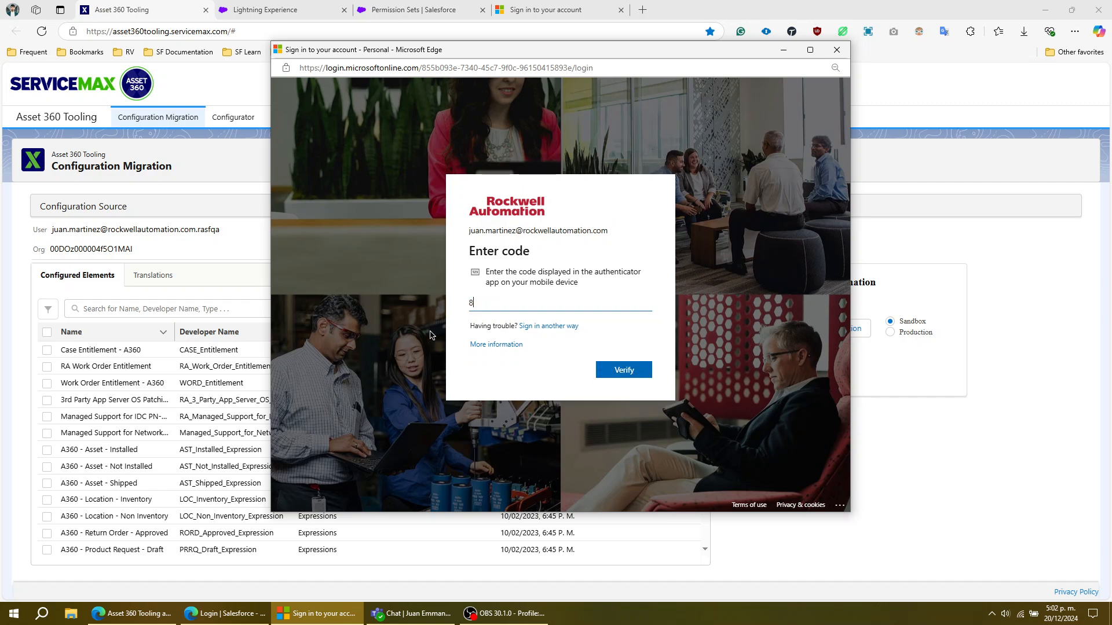
click(620, 371)
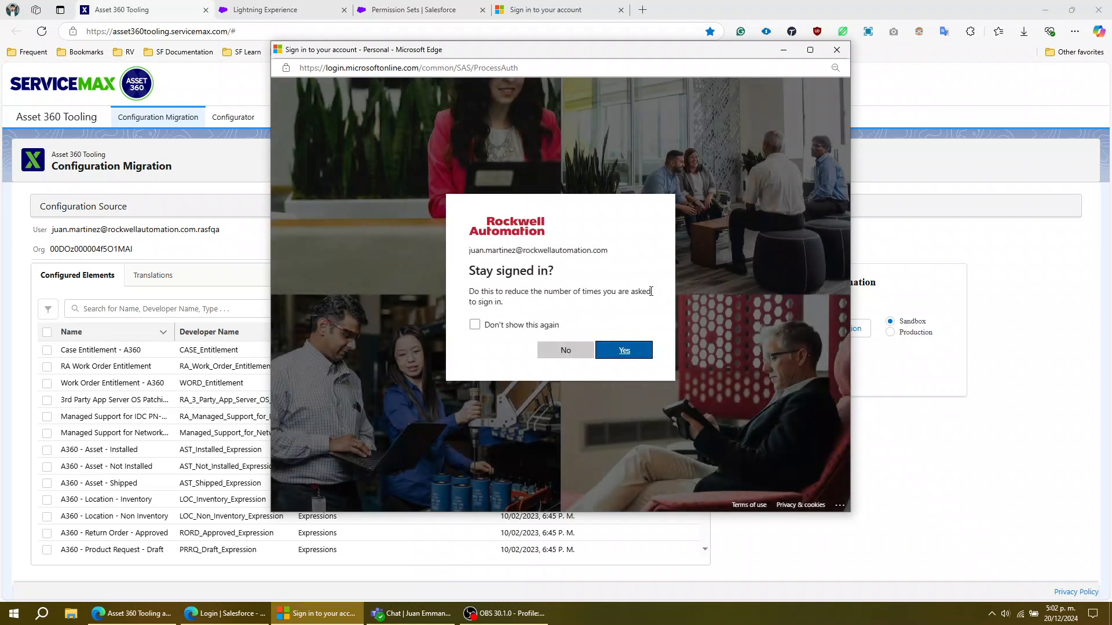
Choose to stay signed in and allow the destination connection's access request for the RASFUAT org.
click(640, 345)
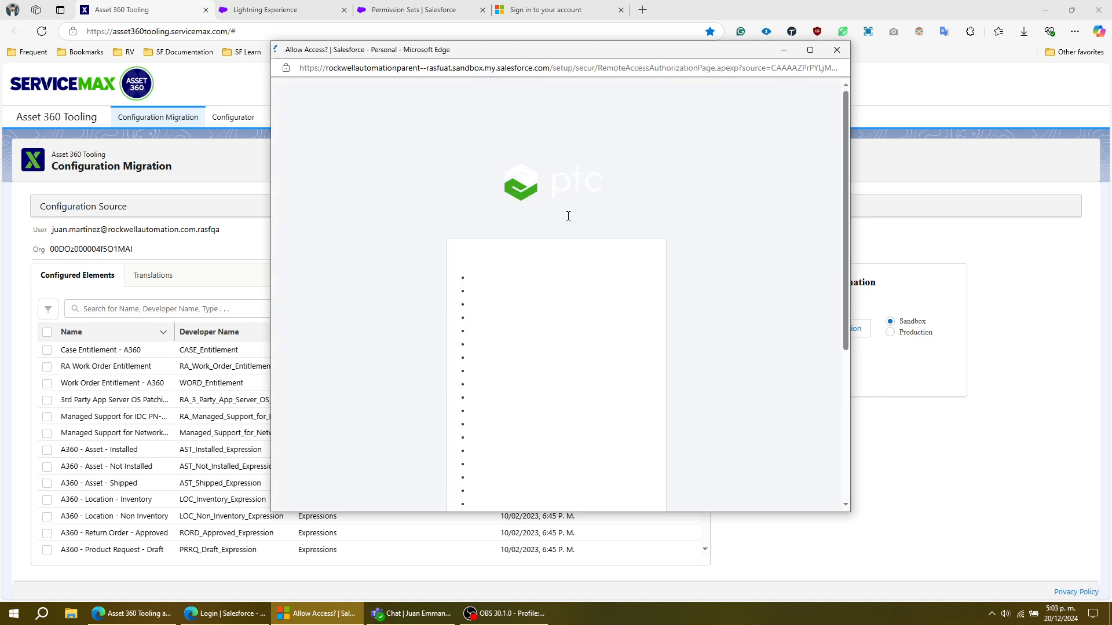
scroll(582, 238, down, 5)
click(599, 433)
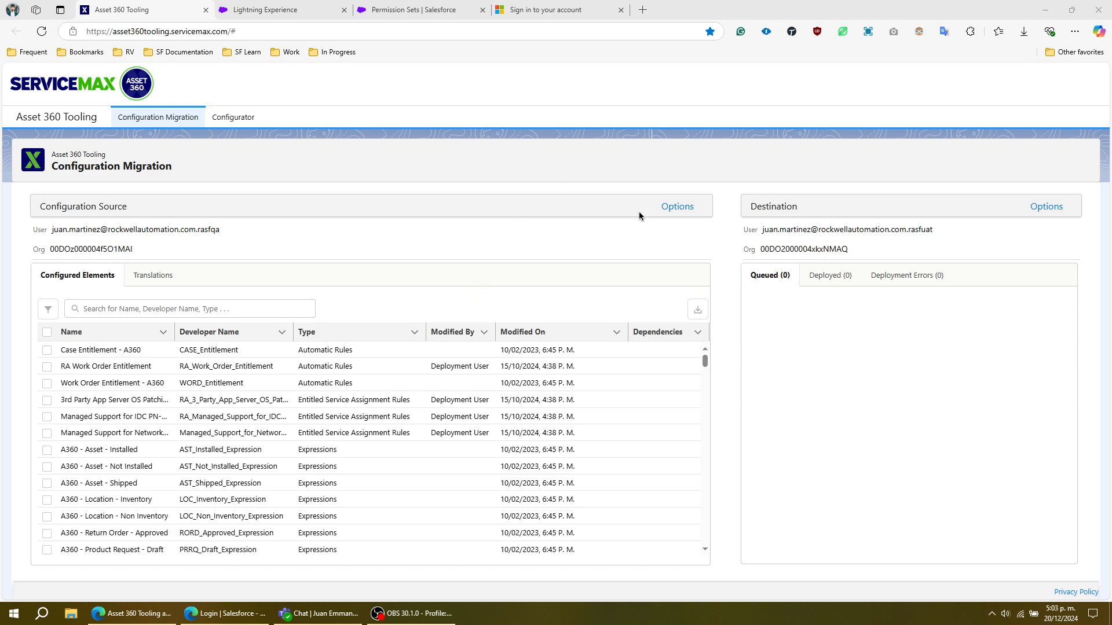
Filter the configured elements by CUSTOME and select Customer Location Expression to queue it for the destination.
click(200, 308)
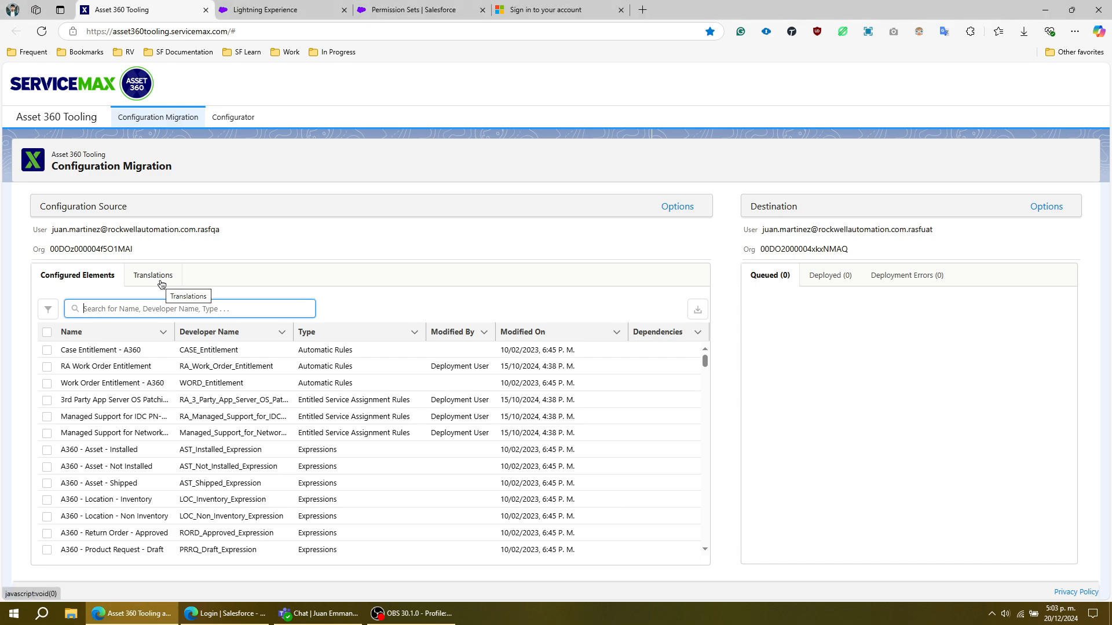
text(cusTOME)
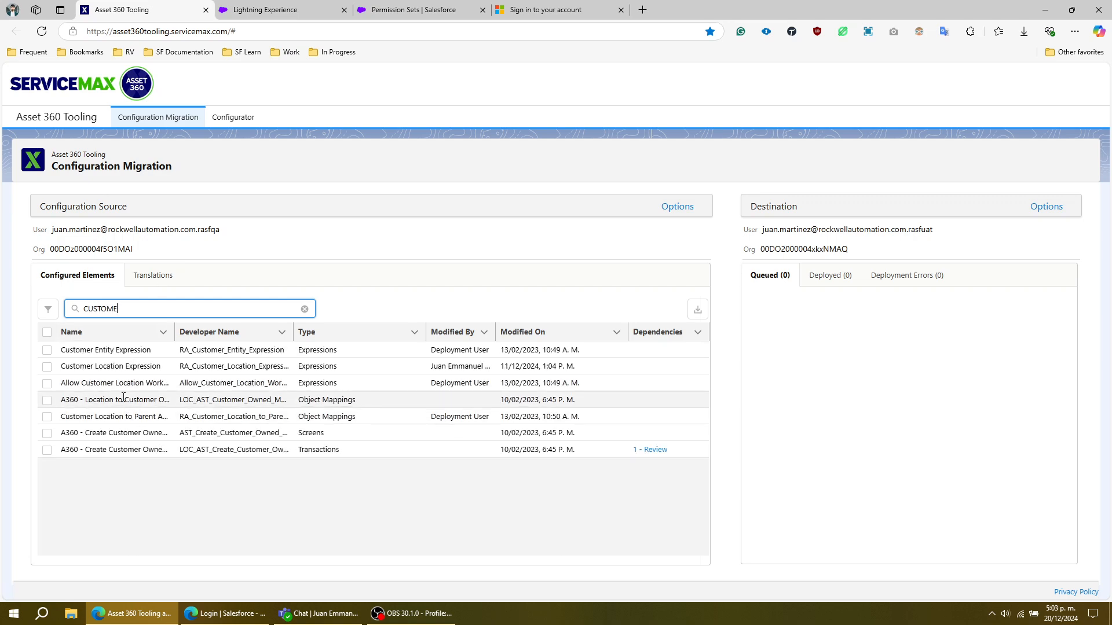
click(47, 367)
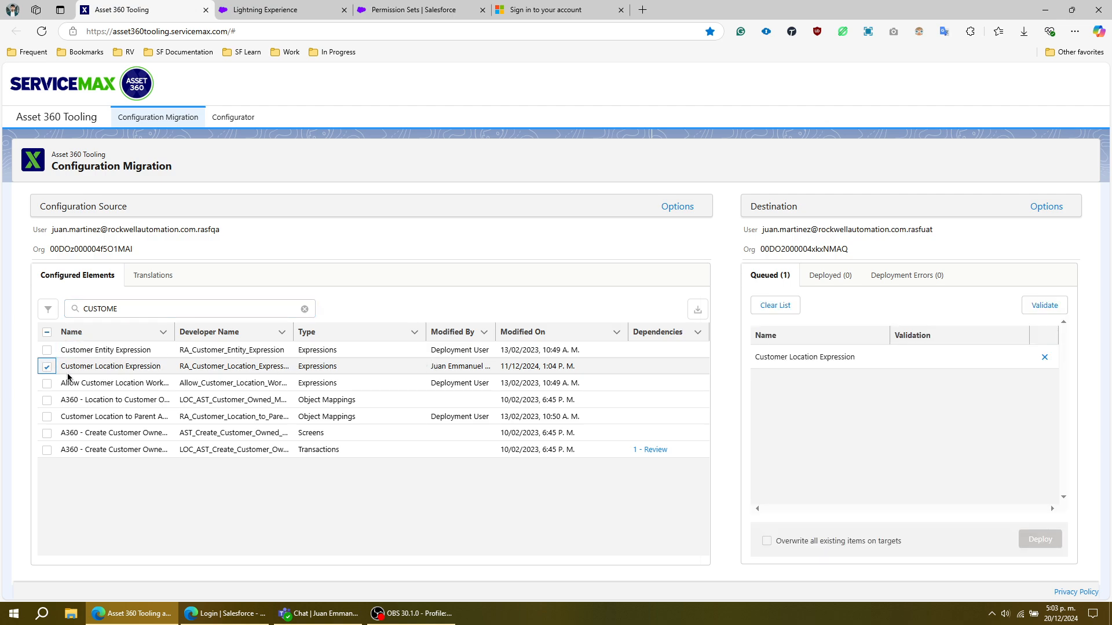
Validate the queued Customer Location Expression, then deploy it with overwriting of all existing items on targets enabled.
click(1040, 310)
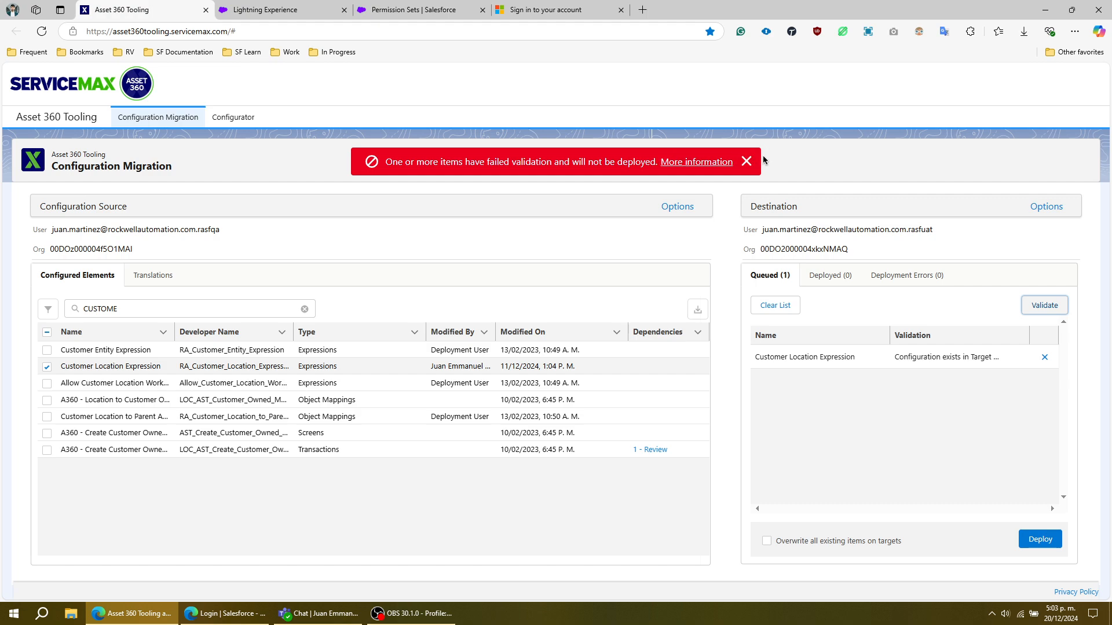
click(746, 162)
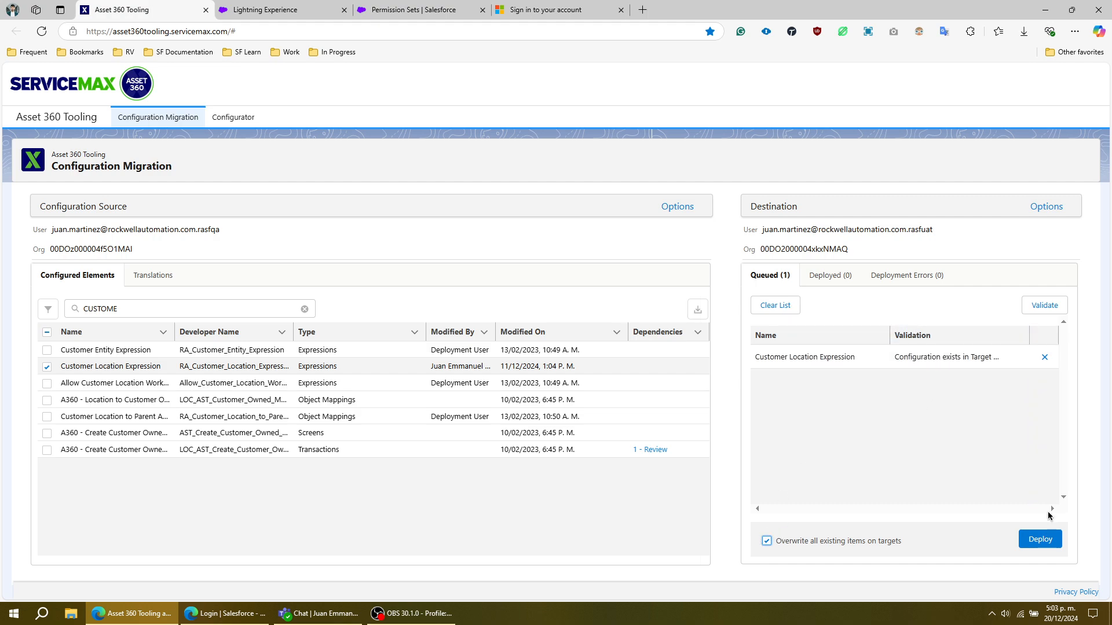
click(1037, 544)
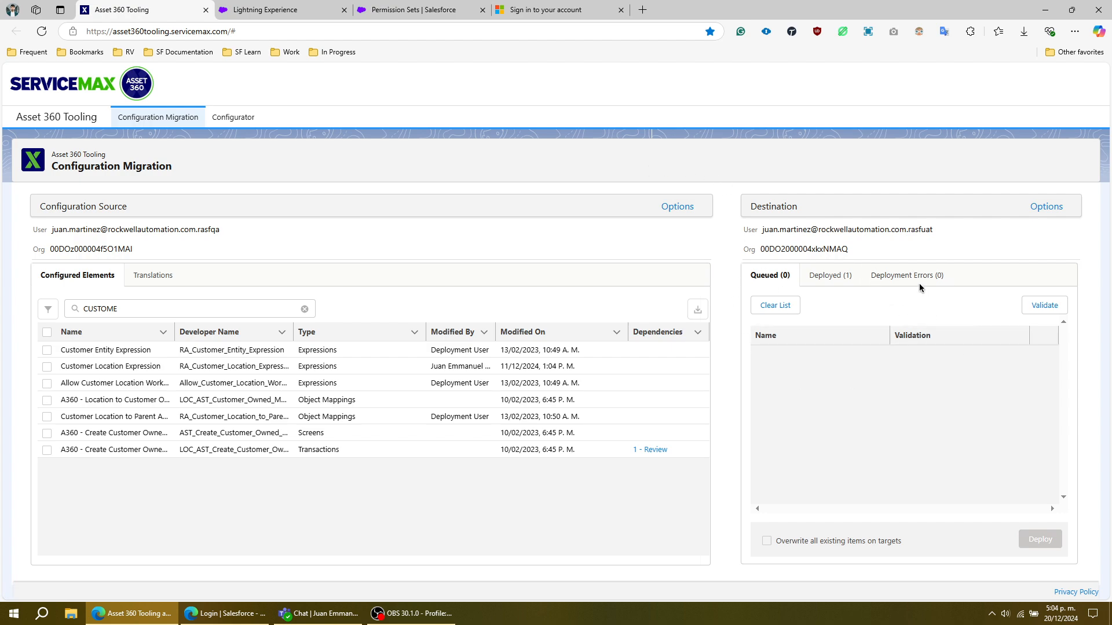
Close the expired RASFUAT session pages and open the RA UAT environment from the saved SF Environments bookmarks.
click(427, 7)
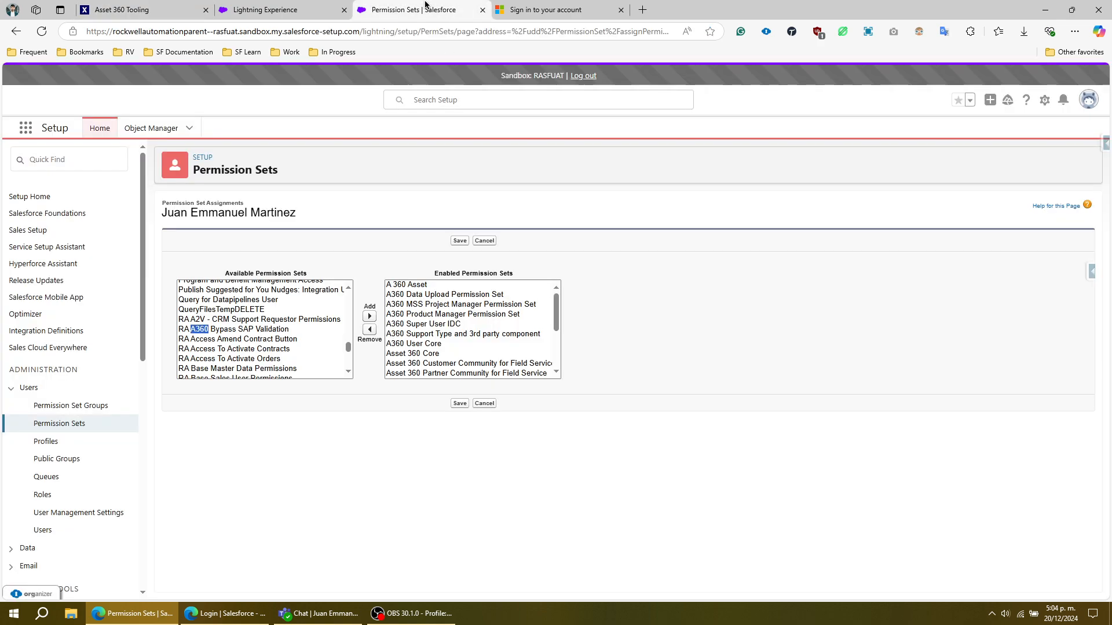
click(26, 127)
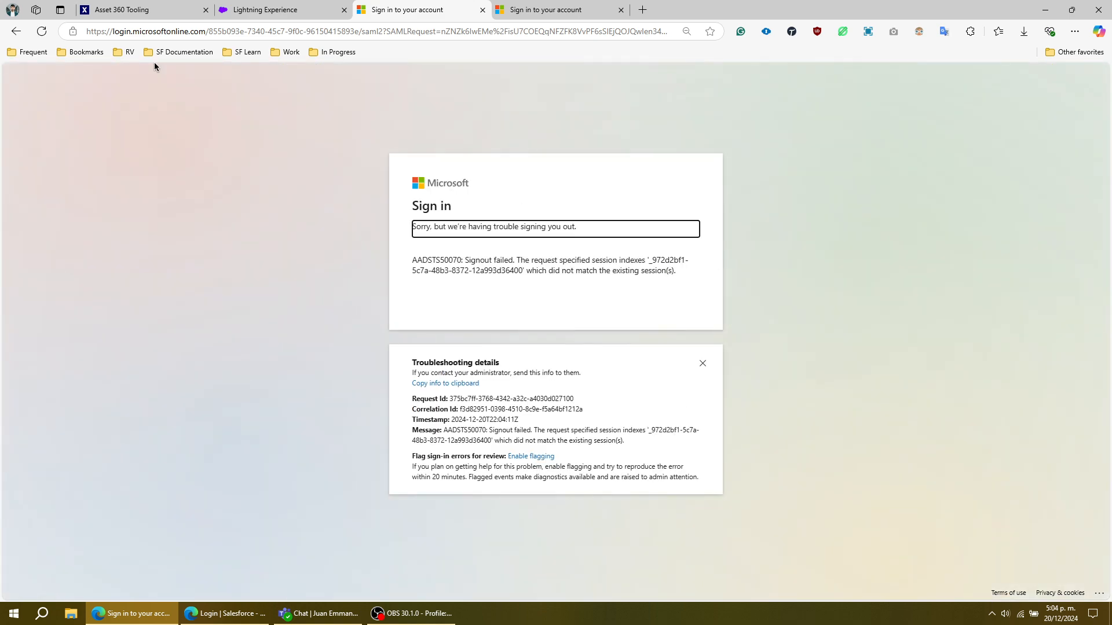
middle_click(295, 4)
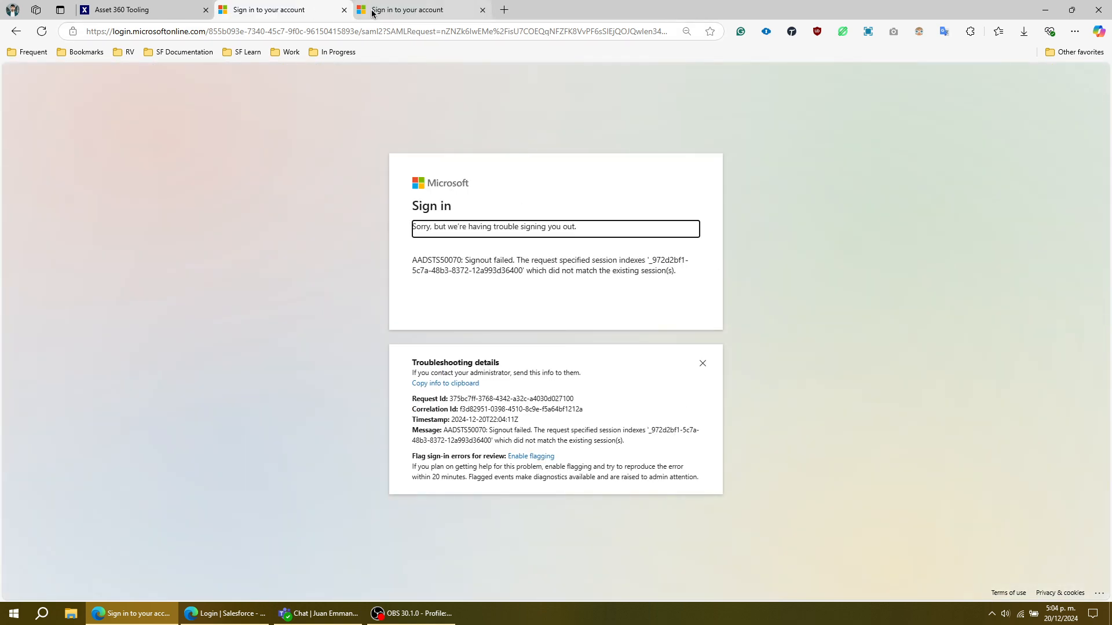
click(291, 52)
mouse_move(301, 74)
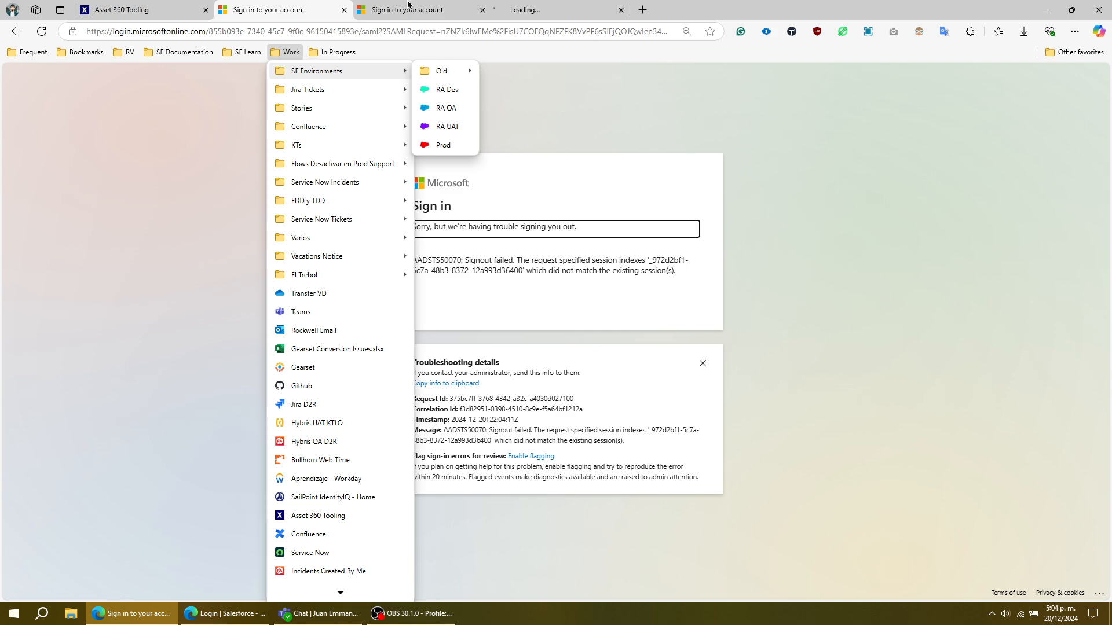
click(450, 127)
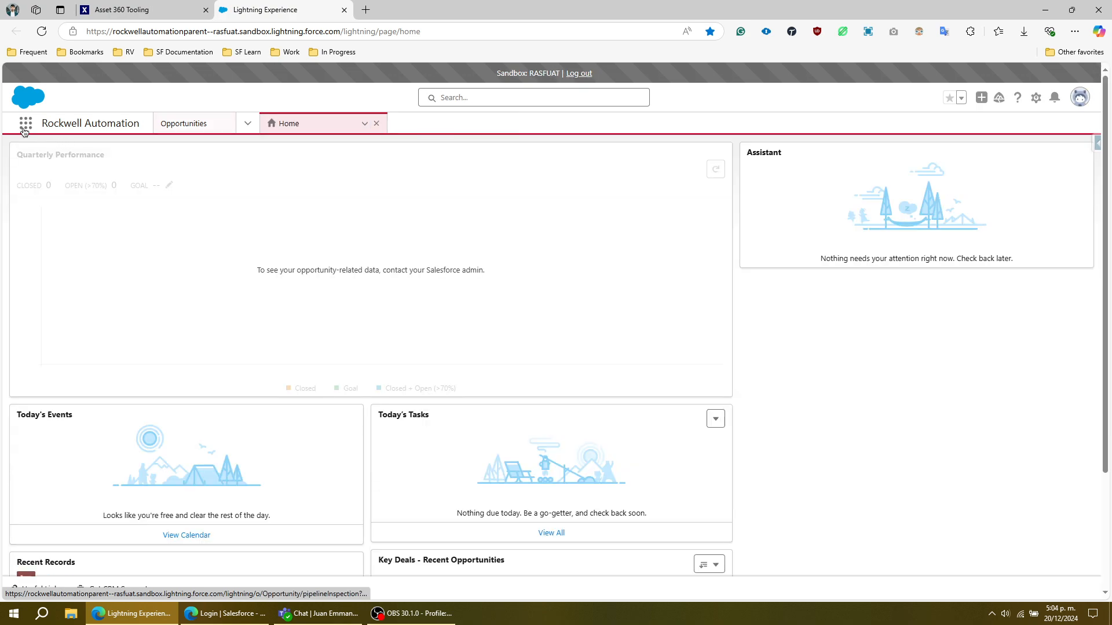
Search the RASFUAT sandbox's apps for ASSET, open Asset 360 Admin and reload its setup page.
click(26, 124)
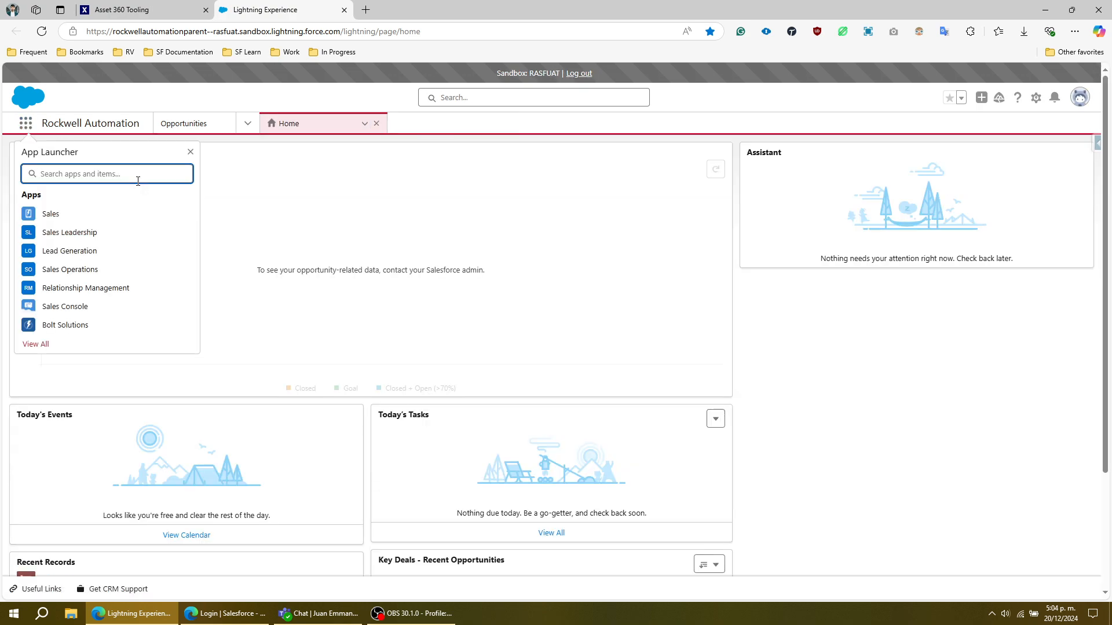
text(ASSET)
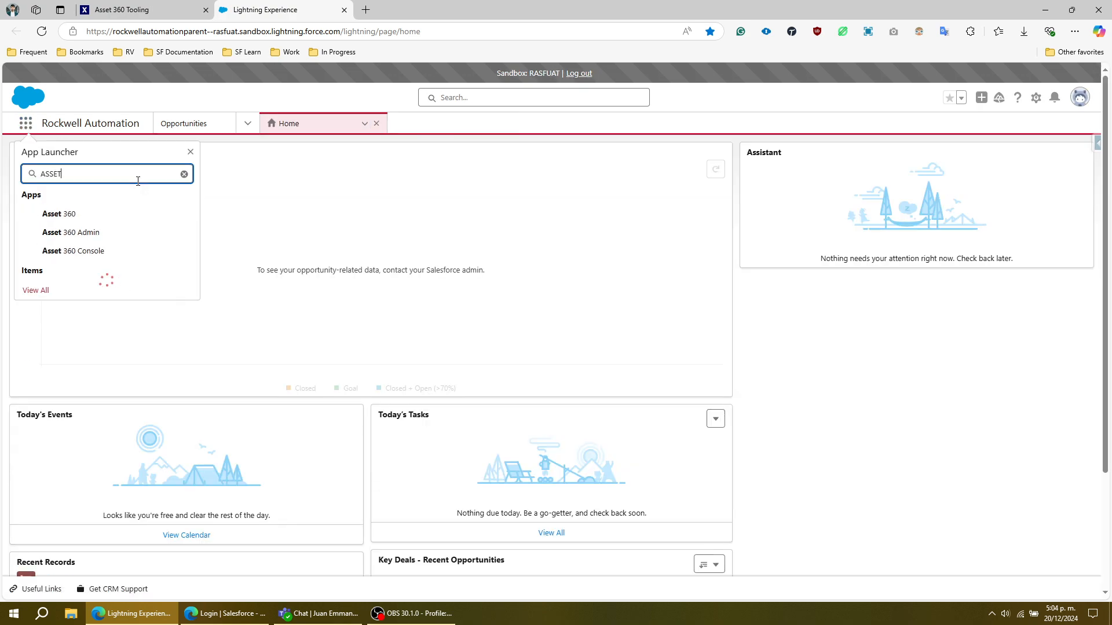
click(97, 237)
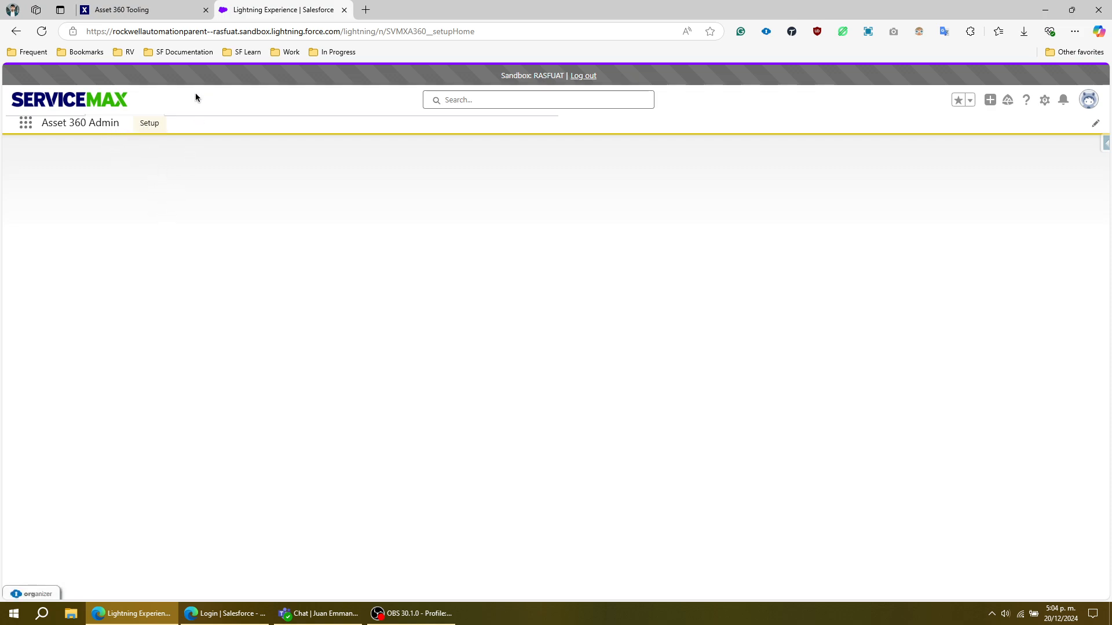
click(42, 31)
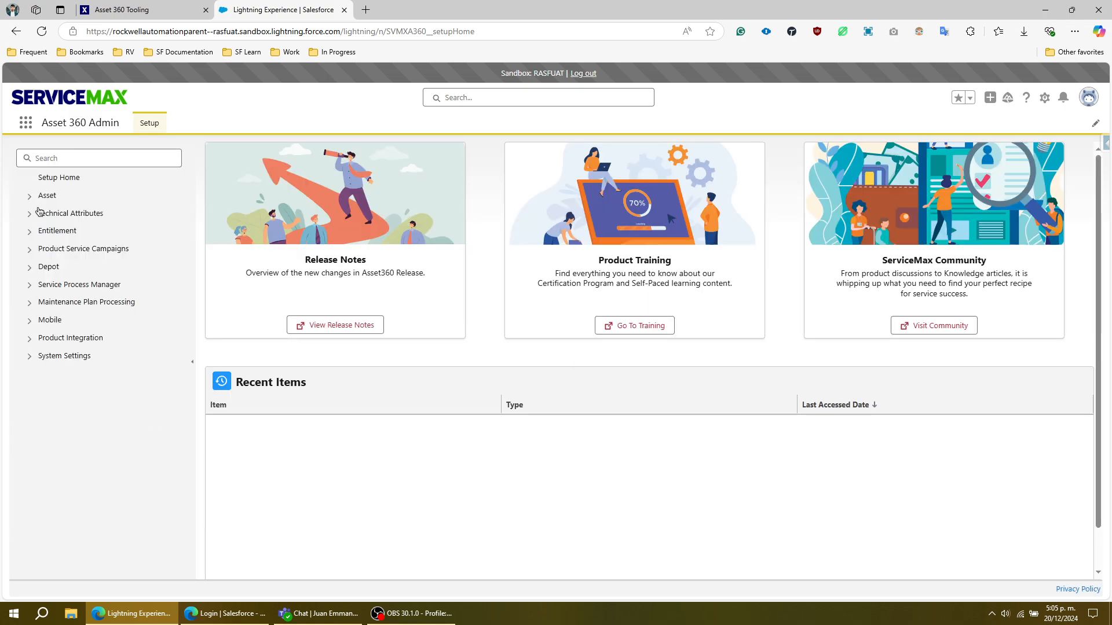
Open the Expressions list under Service Process Manager in the Asset 360 Admin setup.
click(36, 303)
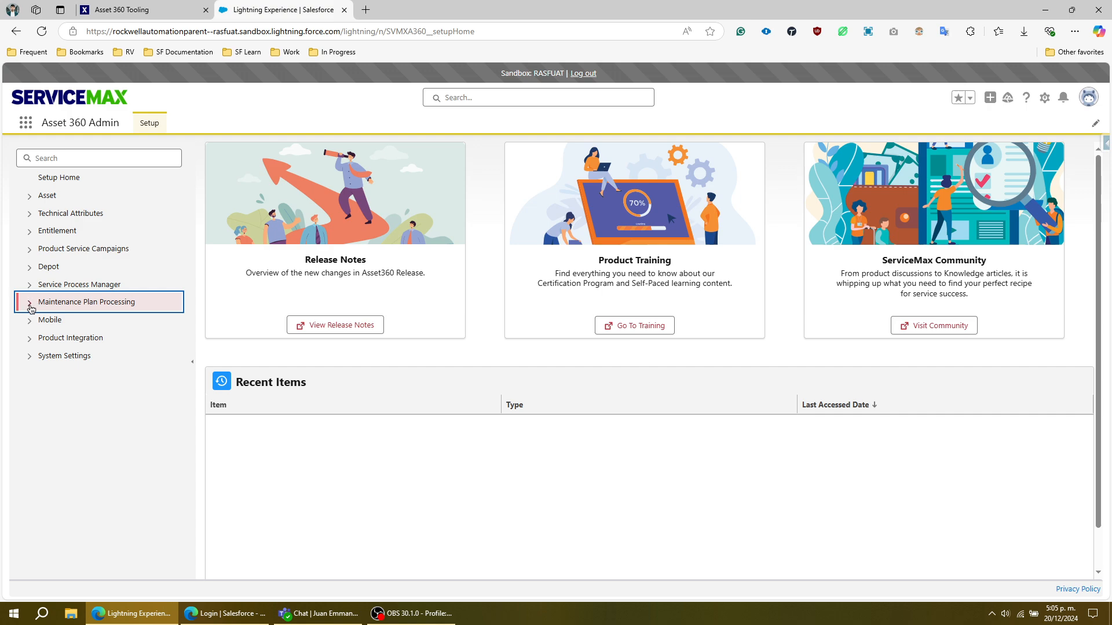
click(30, 303)
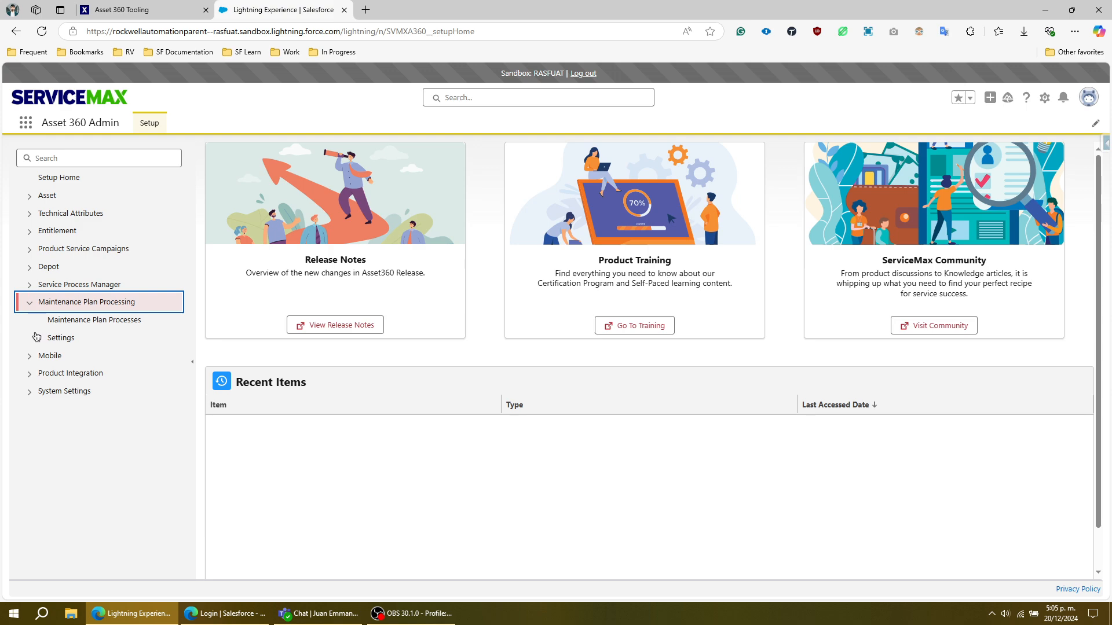
click(36, 375)
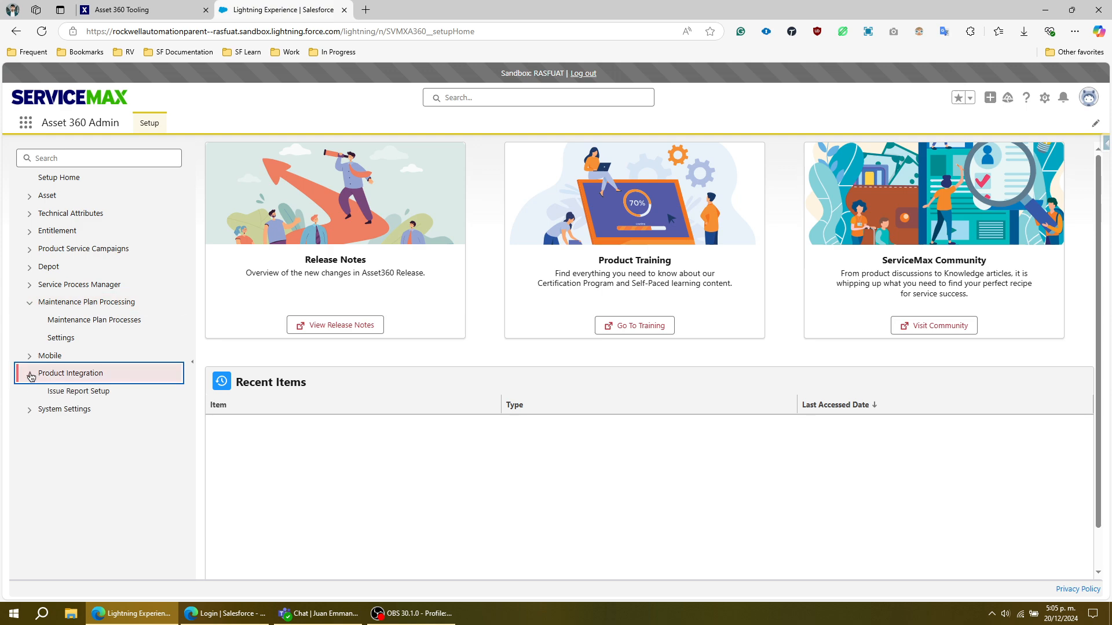
click(31, 285)
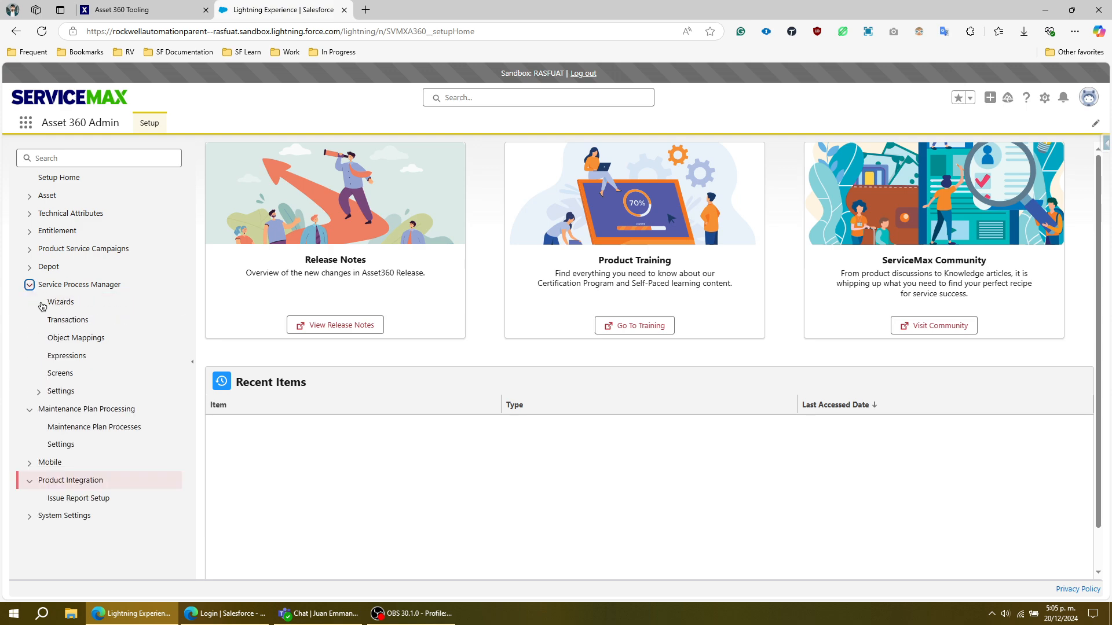
click(58, 358)
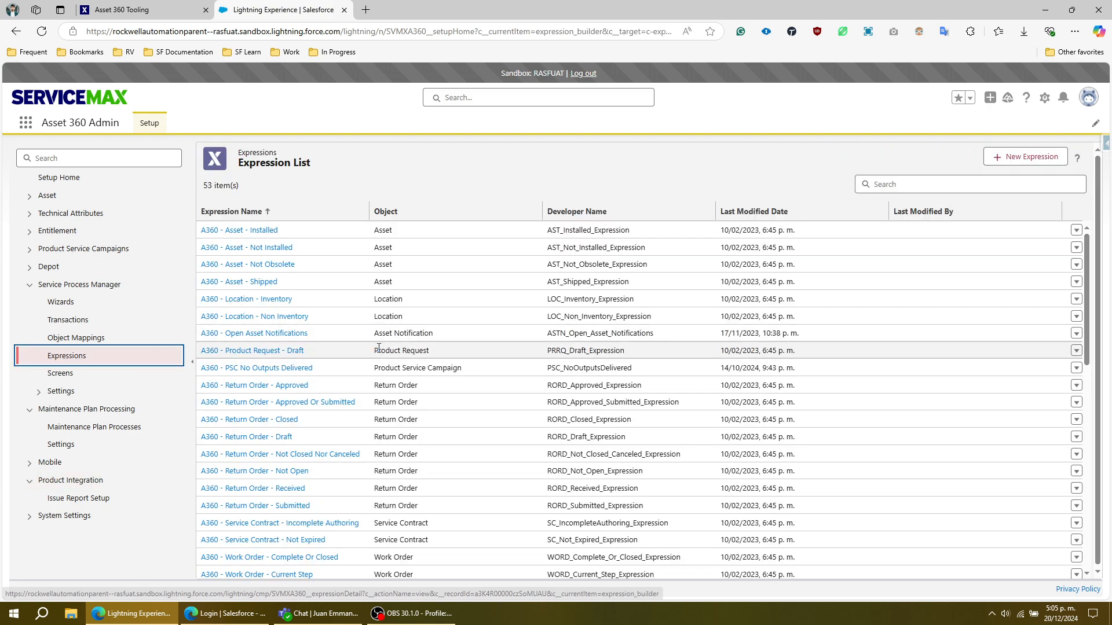
Find CUSTOMER on the expression list page and check when Customer Location Expression was last modified against the current time.
key(ctrl+f)
text(CUSTOMER)
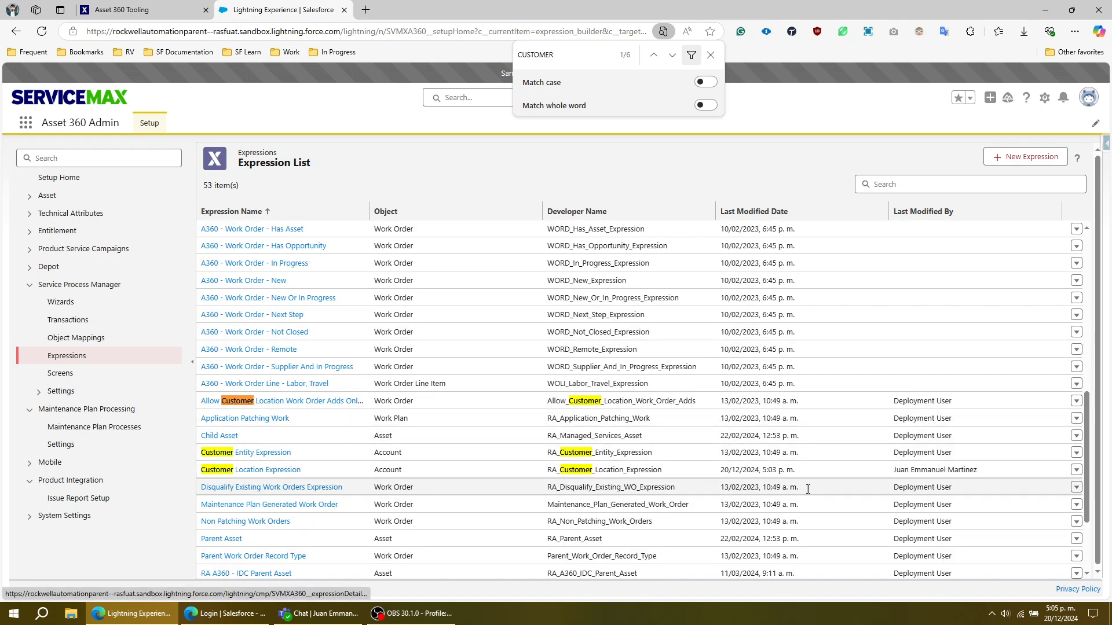
double_click(764, 472)
mouse_move(1055, 621)
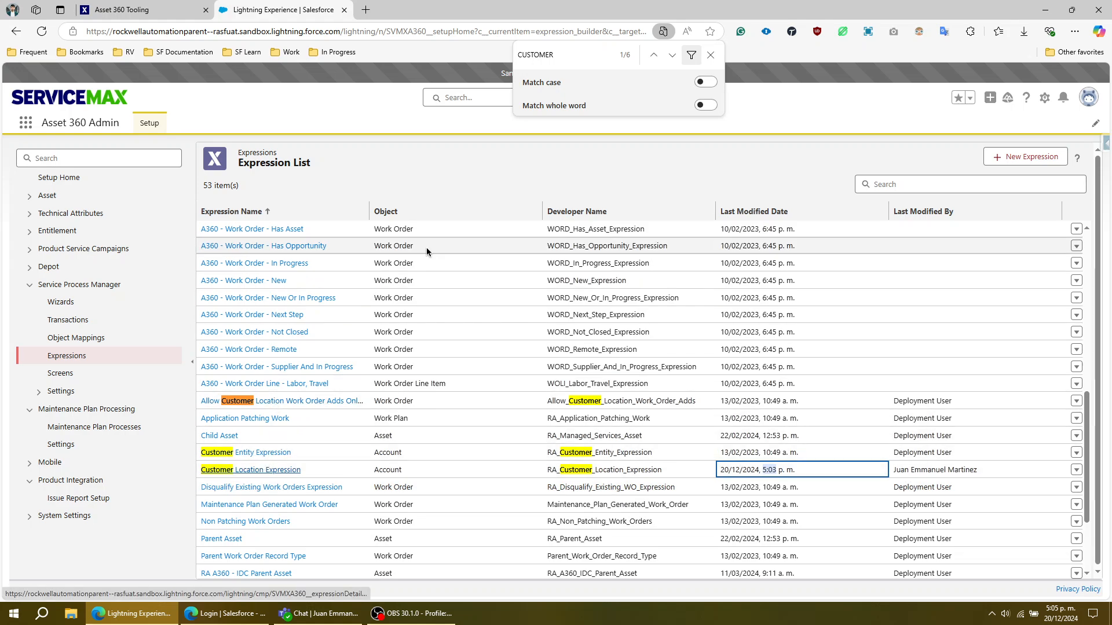
Open Customer Location Expression, examine its record type name condition, and return to the Asset 360 Tooling Configuration Migration page.
click(435, 214)
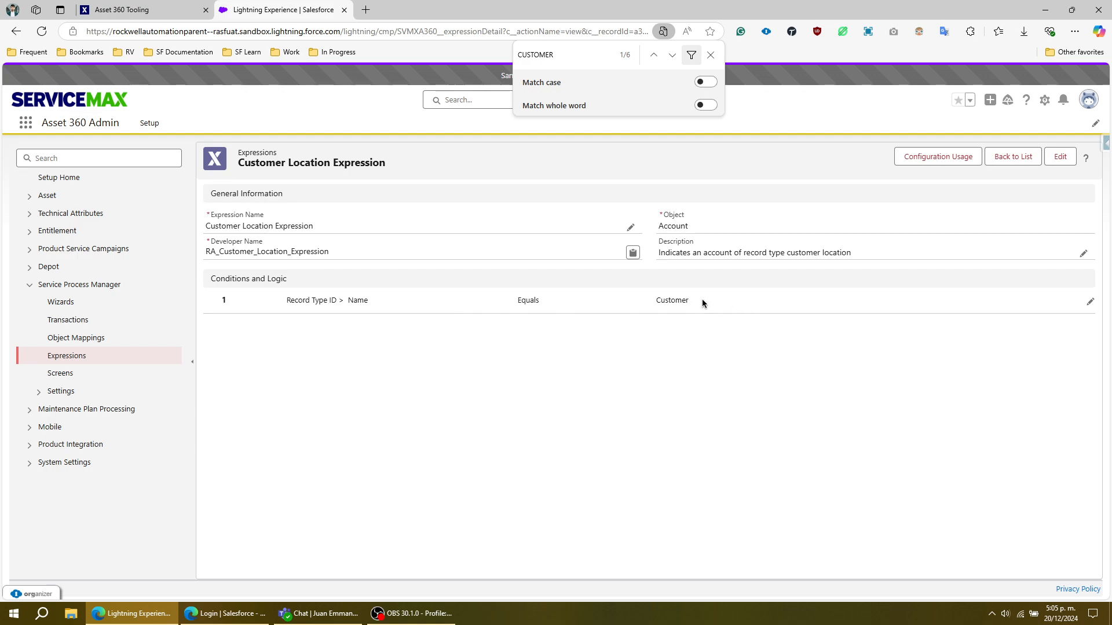
drag(691, 304, 655, 304)
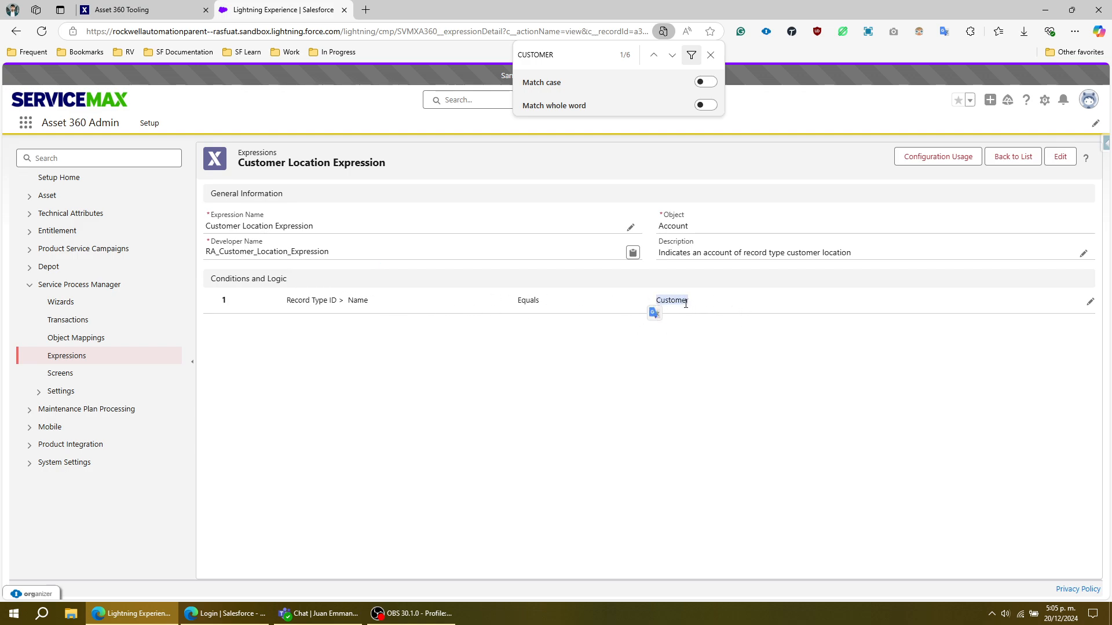
click(690, 372)
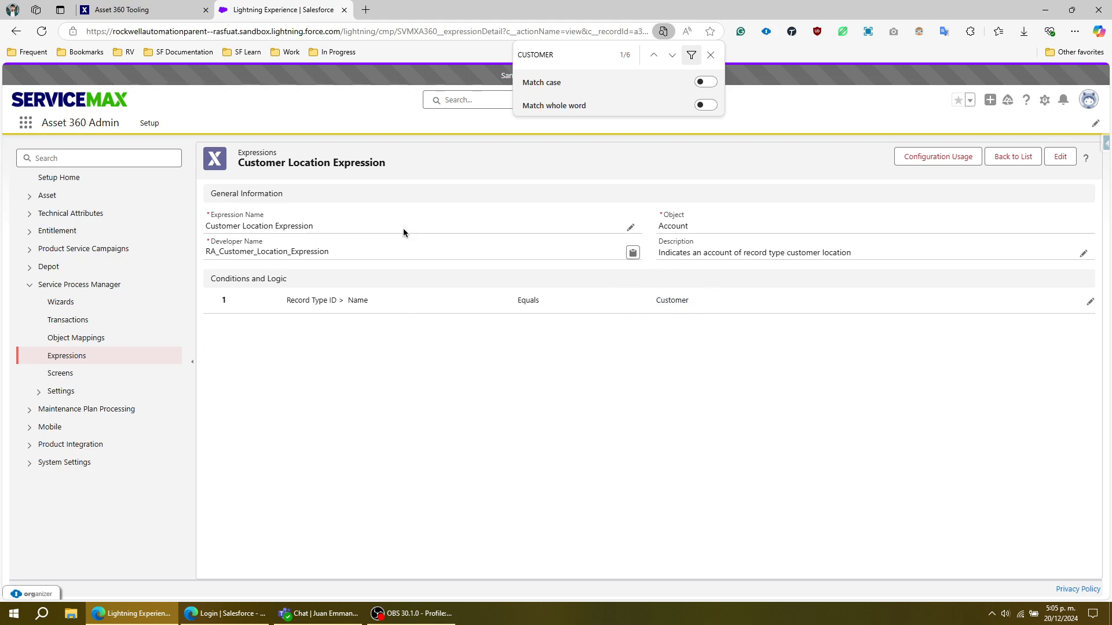
click(125, 10)
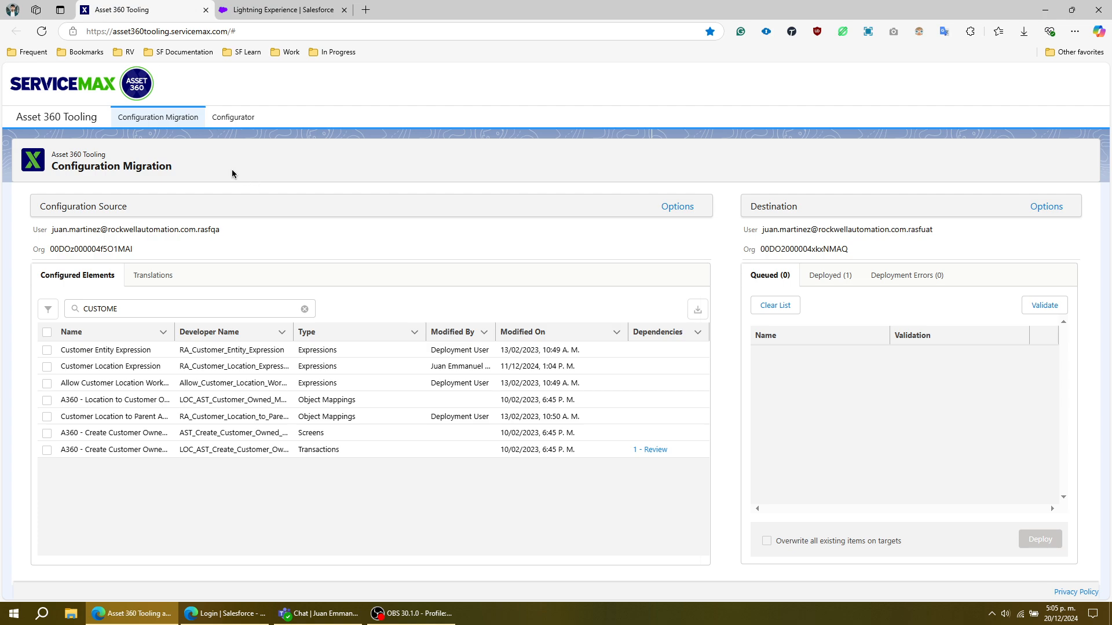
click(412, 613)
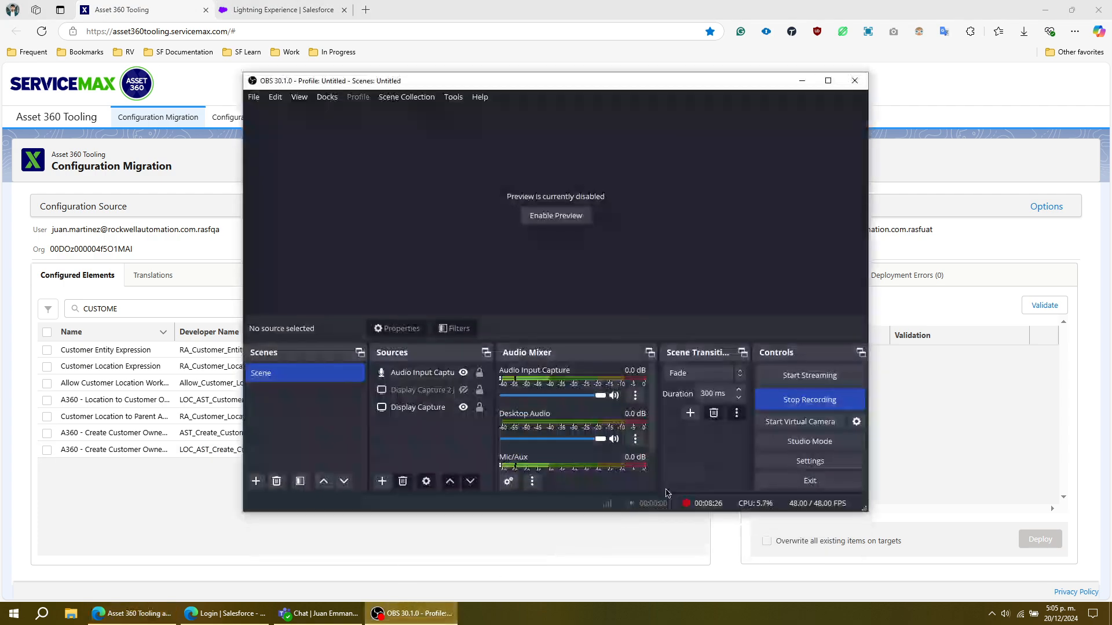